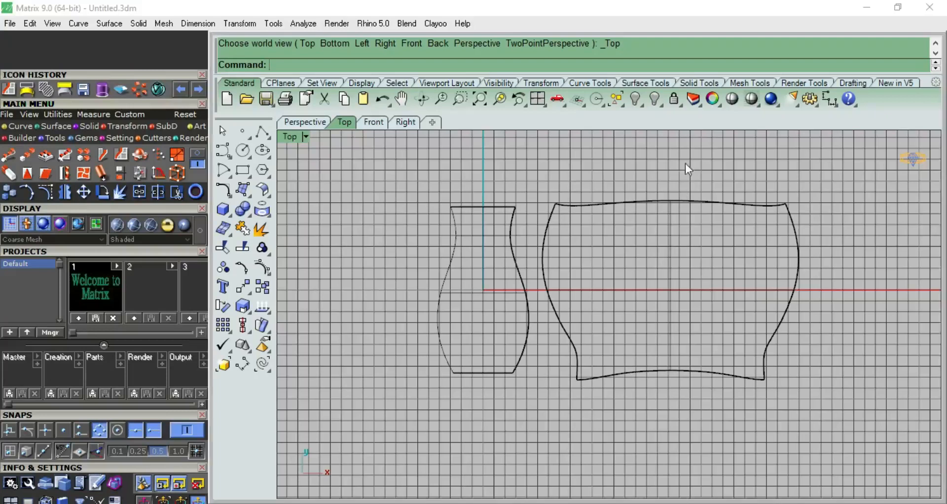
# Examine the vase surface and its existing flattened pattern in the top and perspective views.
pyautogui.scroll(6, 449, 248)
pyautogui.scroll(-4, 449, 248)
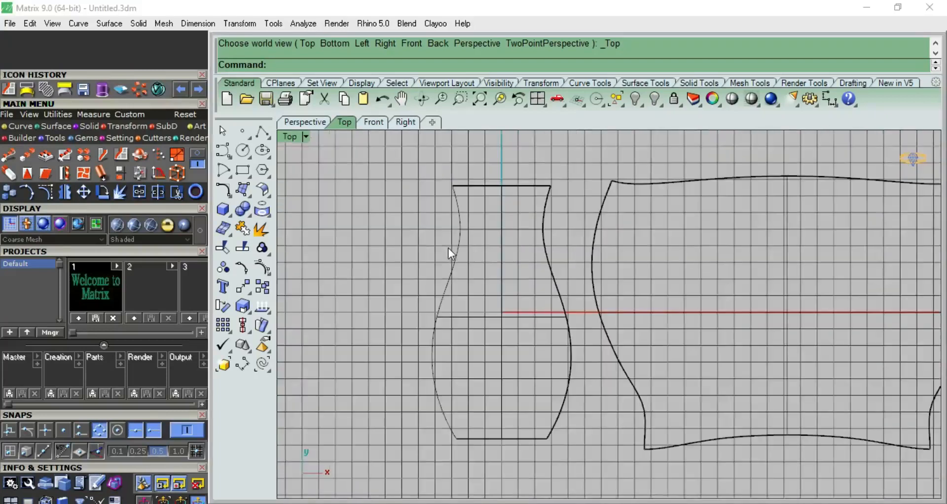
pyautogui.moveTo(496, 257); pyautogui.dragTo(481, 257, button='right')
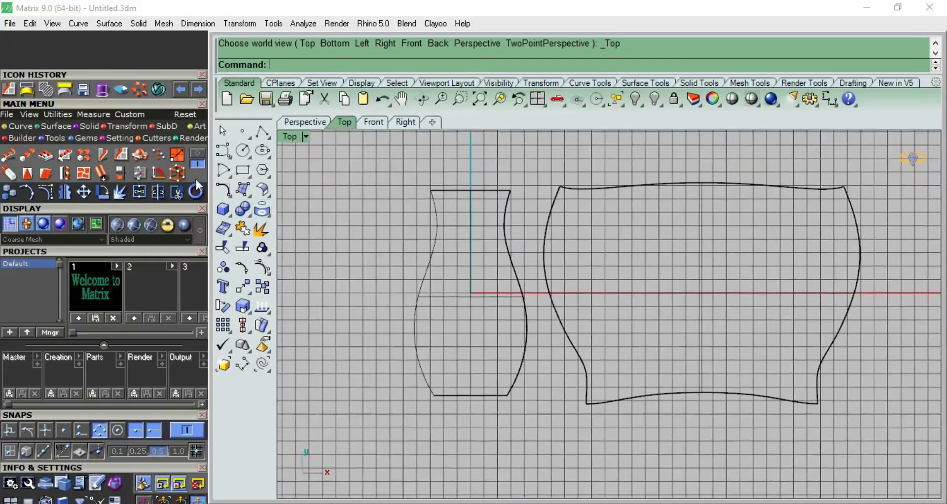
pyautogui.moveTo(402, 227); pyautogui.dragTo(392, 220, button='right')
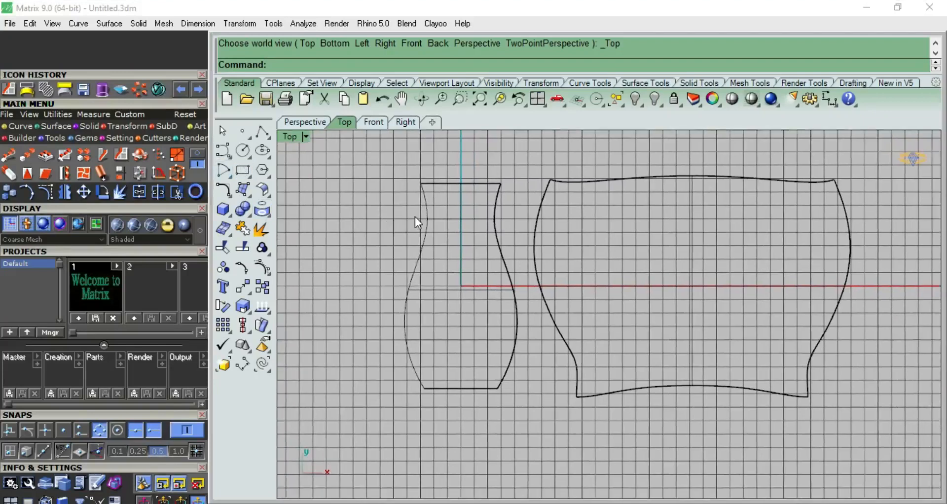
pyautogui.hotkey('ctrl', 'F4')
pyautogui.moveTo(539, 255); pyautogui.dragTo(641, 269, button='right')
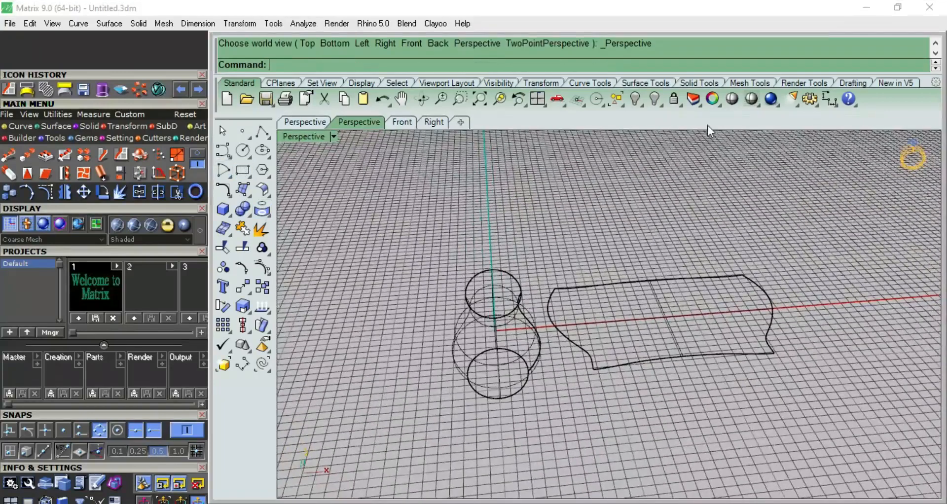
pyautogui.click(727, 106)
pyautogui.moveTo(639, 216); pyautogui.dragTo(627, 289, button='right')
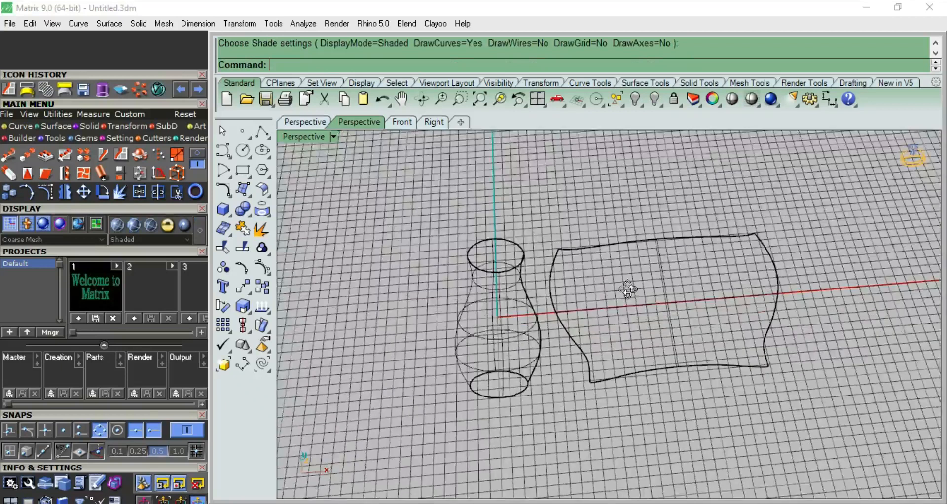
pyautogui.hotkey('ctrl', 'F1')
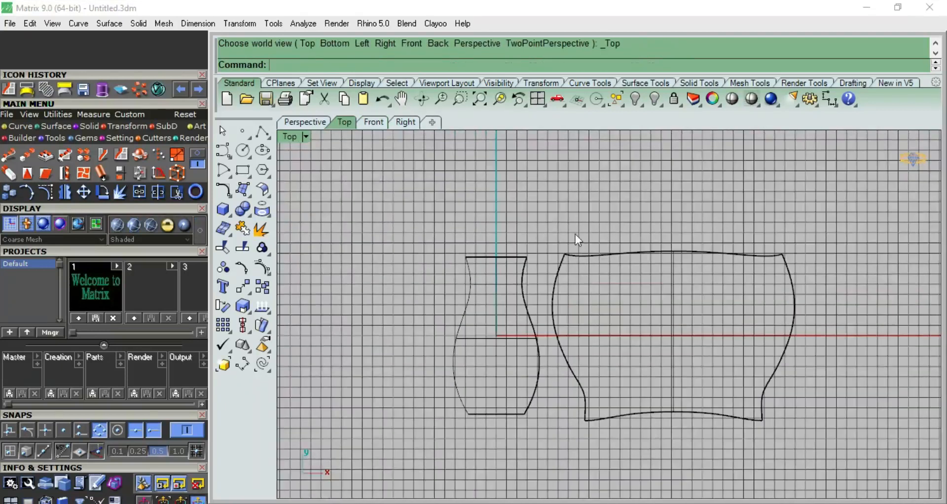
pyautogui.moveTo(551, 306); pyautogui.dragTo(525, 264, button='right')
# Select the vase surface and inspect its shape from the front, right and top views with shading.
pyautogui.click(502, 249)
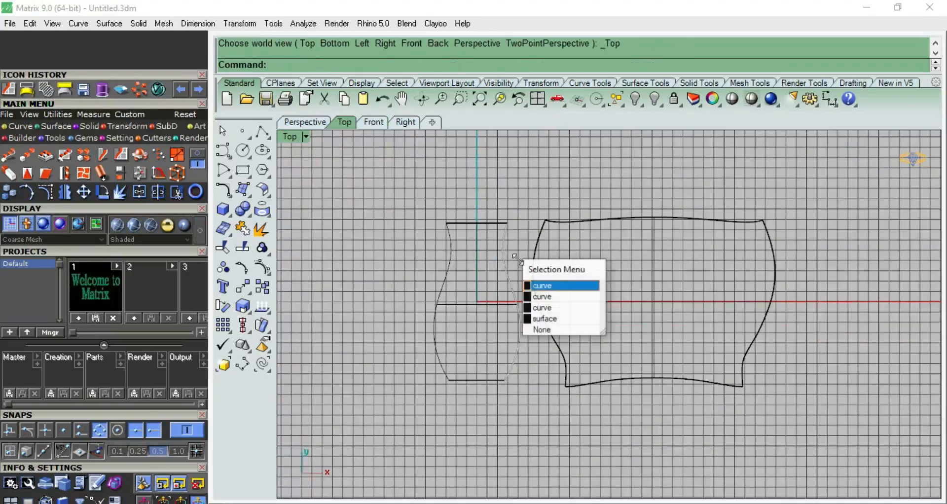
pyautogui.click(544, 317)
pyautogui.hotkey('ctrl', 'F2')
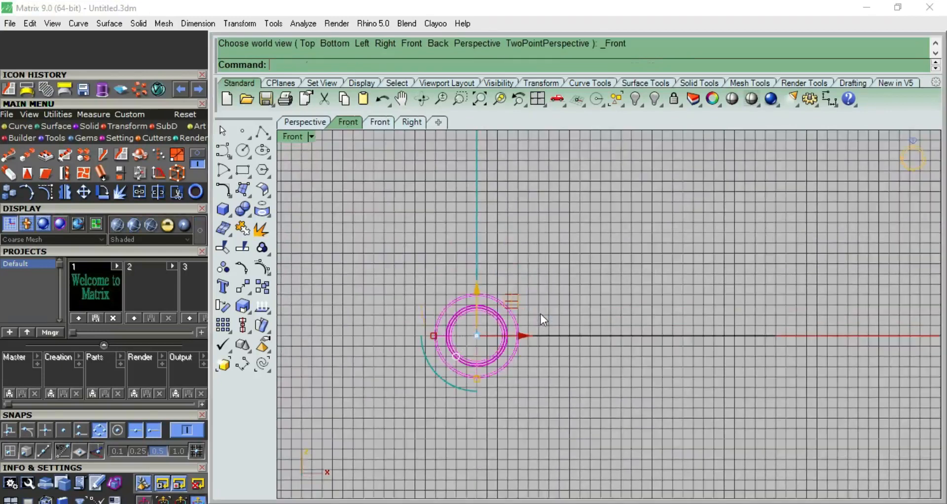
pyautogui.hotkey('ctrl', 'F1')
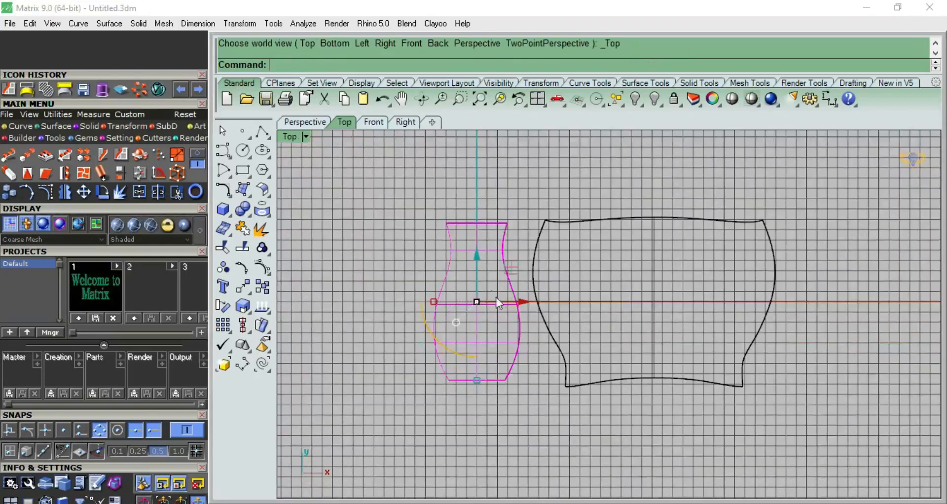
pyautogui.click(729, 99)
pyautogui.hotkey('ctrl', 'F3')
pyautogui.moveTo(553, 264)
pyautogui.mouseDown(button='right')
pyautogui.moveTo(581, 184)
pyautogui.moveTo(576, 351)
pyautogui.moveTo(560, 359)
pyautogui.mouseUp(button='right')
pyautogui.hotkey('ctrl', 'F1')
pyautogui.press('Escape')
pyautogui.scroll(-2, 524, 270)
pyautogui.moveTo(524, 270); pyautogui.dragTo(519, 244, button='right')
pyautogui.scroll(4, 495, 309)
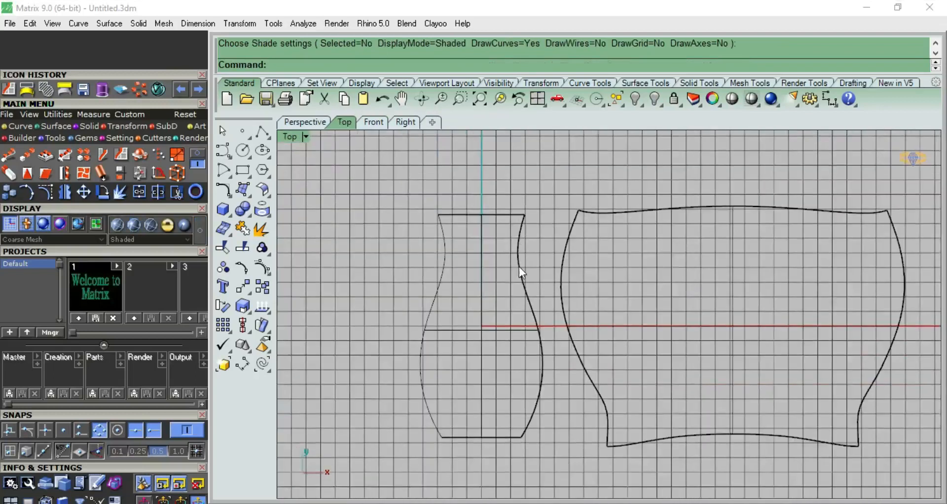
# Flatten the vase surface into a 2D pattern with the Squish command.
pyautogui.click(519, 266)
pyautogui.click(567, 334)
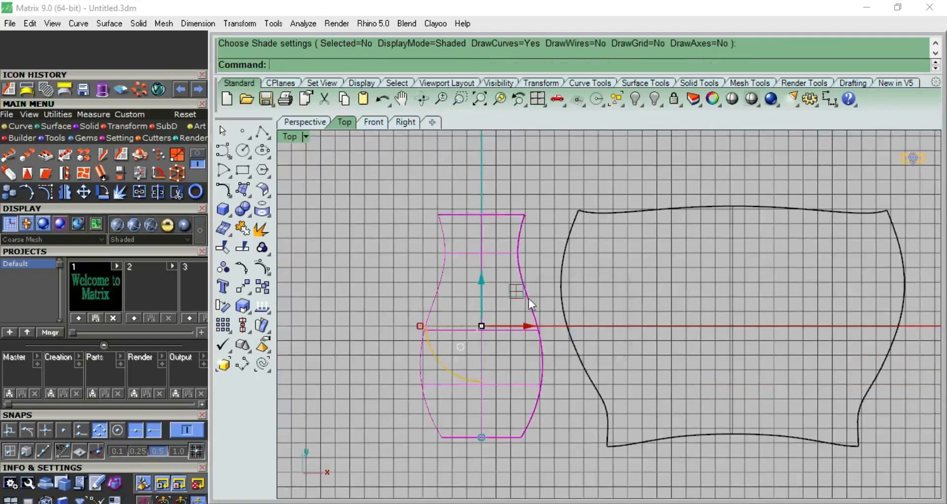
pyautogui.moveTo(523, 302); pyautogui.dragTo(512, 281, button='right')
pyautogui.write('quishBack')
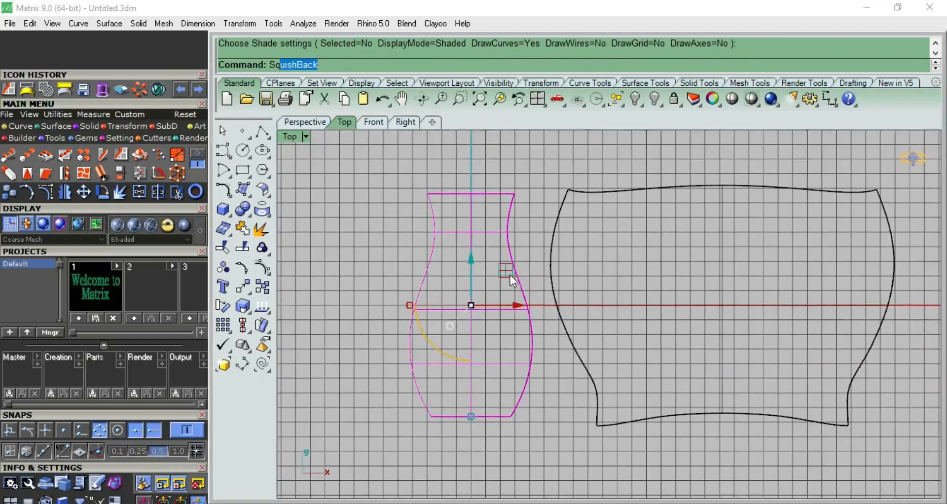
pyautogui.click(289, 80)
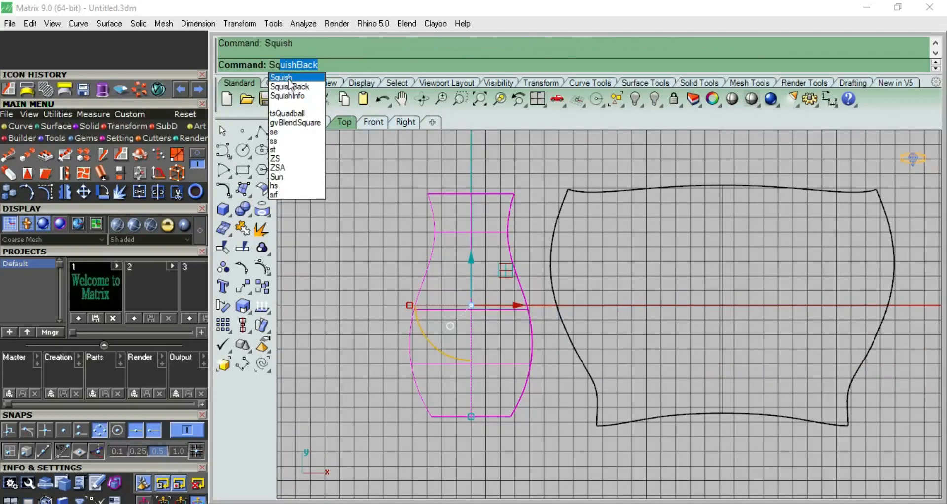
pyautogui.rightClick(373, 171)
pyautogui.scroll(-6, 448, 243)
pyautogui.moveTo(492, 274); pyautogui.dragTo(450, 263, button='right')
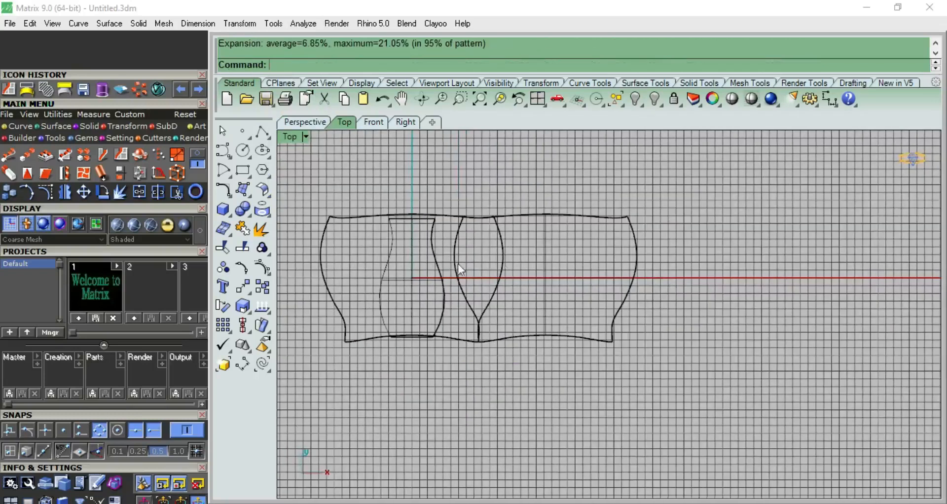
# Move the new flattened pattern along the positive X direction, clear of the vase and the existing pattern.
pyautogui.click(506, 257)
pyautogui.scroll(-3, 506, 255)
pyautogui.moveTo(508, 263); pyautogui.dragTo(476, 268, button='right')
pyautogui.moveTo(461, 275); pyautogui.dragTo(693, 277)
pyautogui.click(689, 204)
pyautogui.scroll(4, 641, 239)
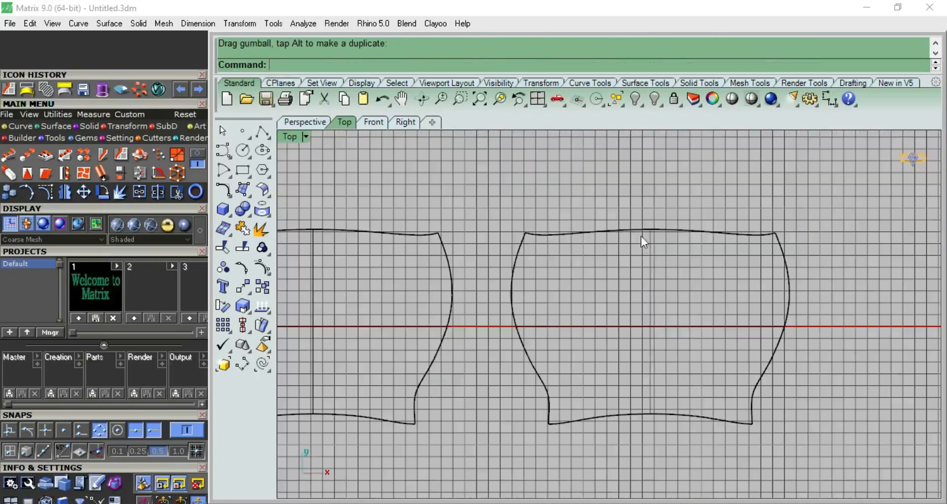
pyautogui.scroll(-3, 640, 224)
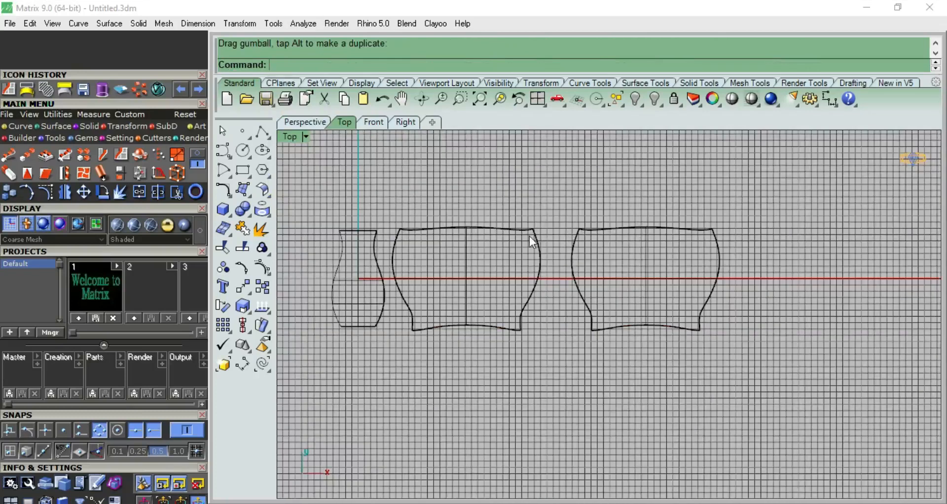
# Check both flattened patterns in a shaded perspective view and in the top view.
pyautogui.press('F8')
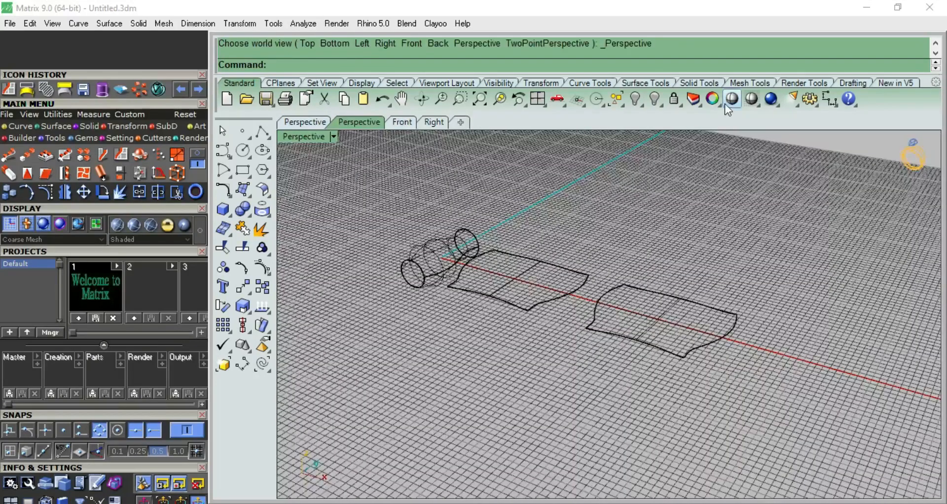
pyautogui.click(730, 101)
pyautogui.moveTo(678, 272)
pyautogui.mouseDown(button='right')
pyautogui.moveTo(699, 312)
pyautogui.moveTo(710, 296)
pyautogui.mouseUp(button='right')
pyautogui.press('Escape')
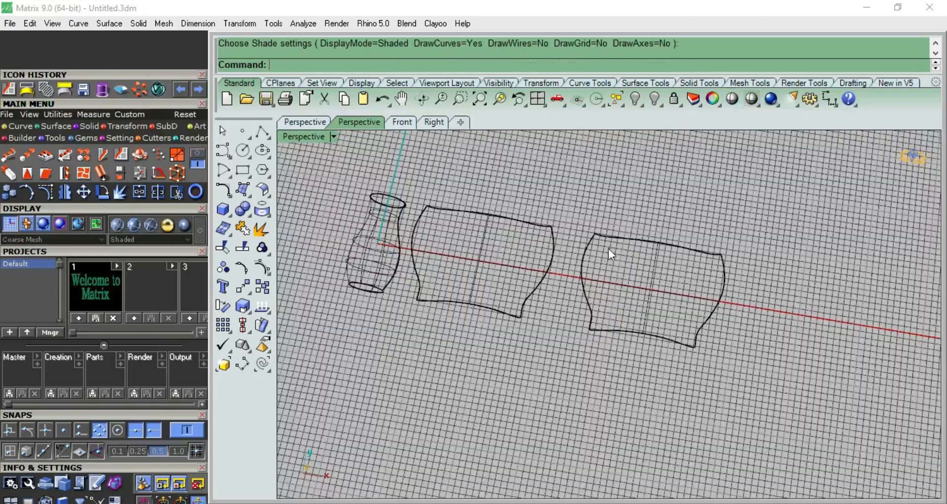
pyautogui.press('F5')
pyautogui.click(578, 238)
pyautogui.scroll(2, 490, 238)
pyautogui.click(488, 222)
pyautogui.click(521, 254)
pyautogui.press('Escape')
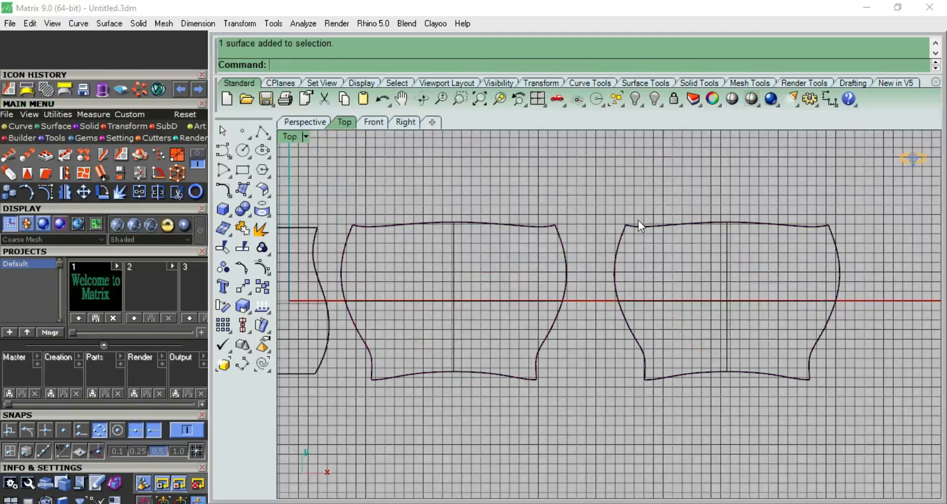
# Duplicate the boundary edge of the new flattened surface as a curve with the DupEdge command.
pyautogui.write('dupedge')
pyautogui.press('Return')
pyautogui.click(654, 227)
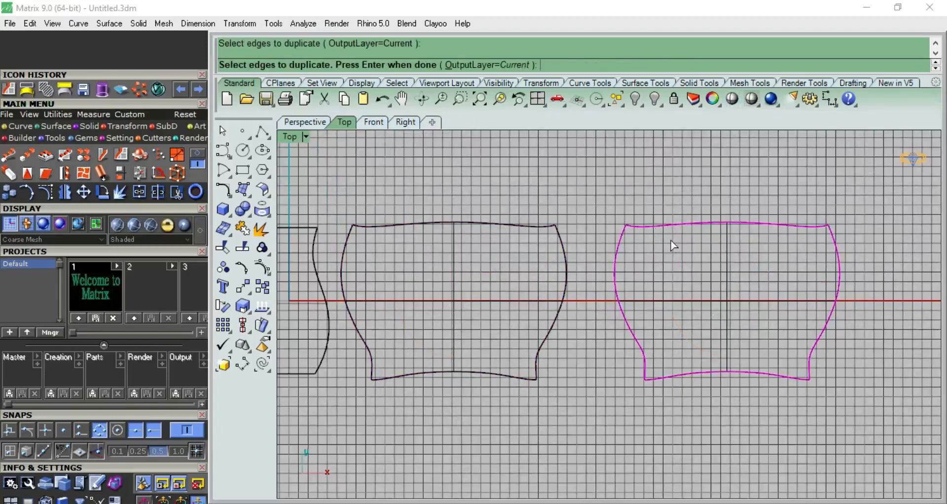
pyautogui.press('Return')
pyautogui.press('Escape')
# Fill the duplicated boundary curve with a Grid60 hatch at pattern scale 10 and rotation 0.0.
pyautogui.click(670, 228)
pyautogui.click(717, 260)
pyautogui.scroll(-3, 672, 260)
pyautogui.scroll(3, 672, 259)
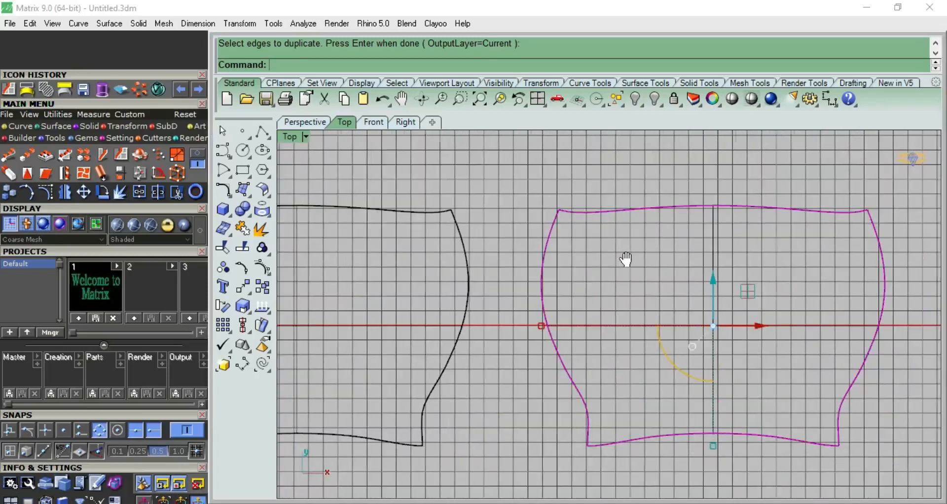
pyautogui.click(198, 23)
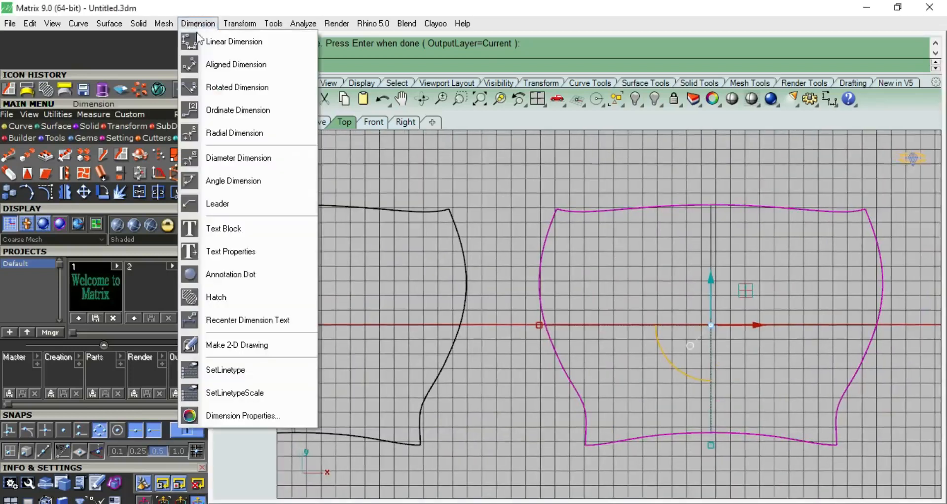
pyautogui.click(224, 296)
pyautogui.moveTo(572, 338); pyautogui.dragTo(547, 335)
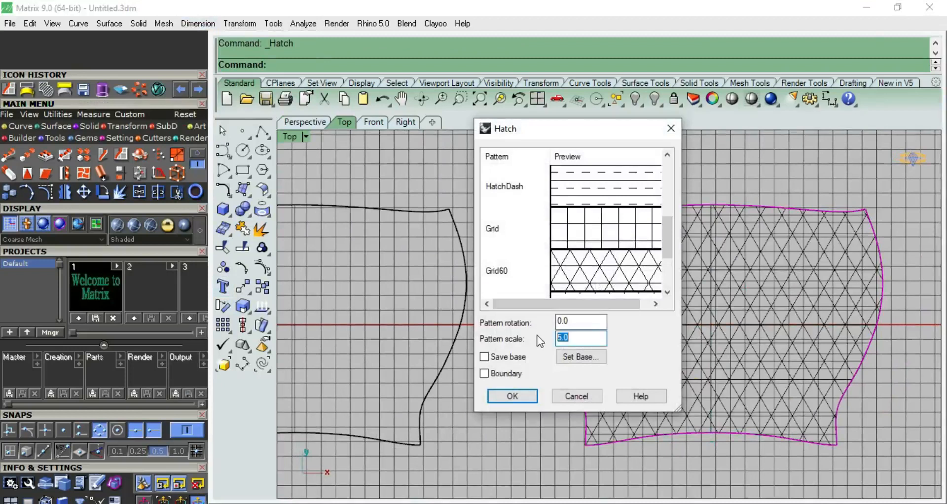
pyautogui.click(582, 325)
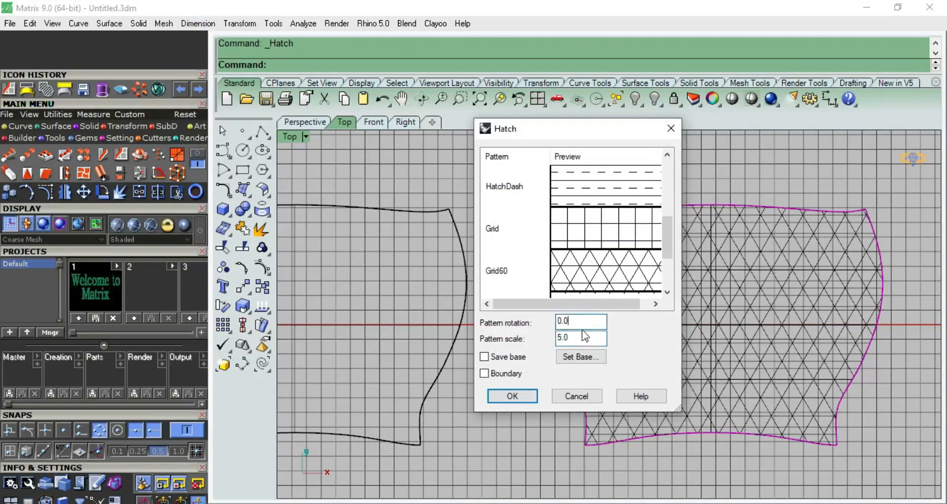
pyautogui.moveTo(567, 339); pyautogui.dragTo(548, 348)
pyautogui.write('10')
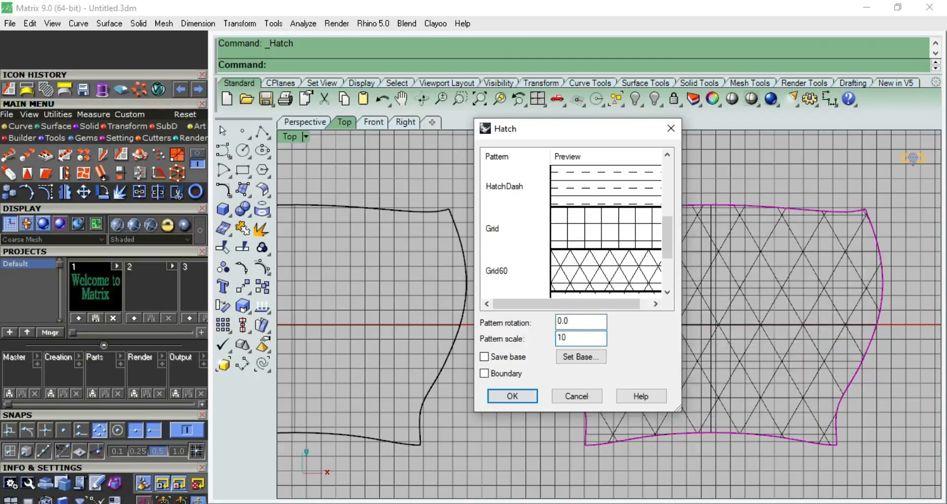
pyautogui.click(498, 398)
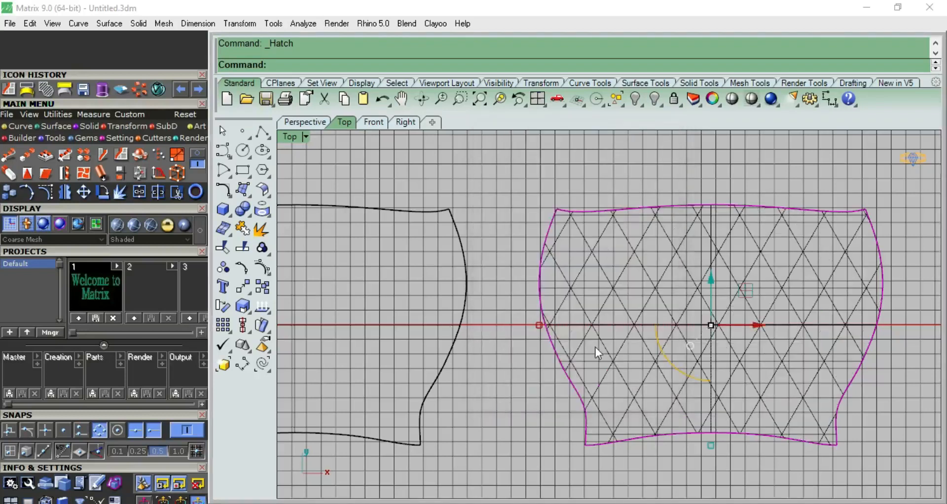
# Select the hatch and the flattened surface beneath it in turn to inspect how they overlap.
pyautogui.moveTo(596, 347); pyautogui.dragTo(539, 323, button='right')
pyautogui.press('Escape')
pyautogui.scroll(3, 636, 227)
pyautogui.click(647, 247)
pyautogui.scroll(-3, 631, 286)
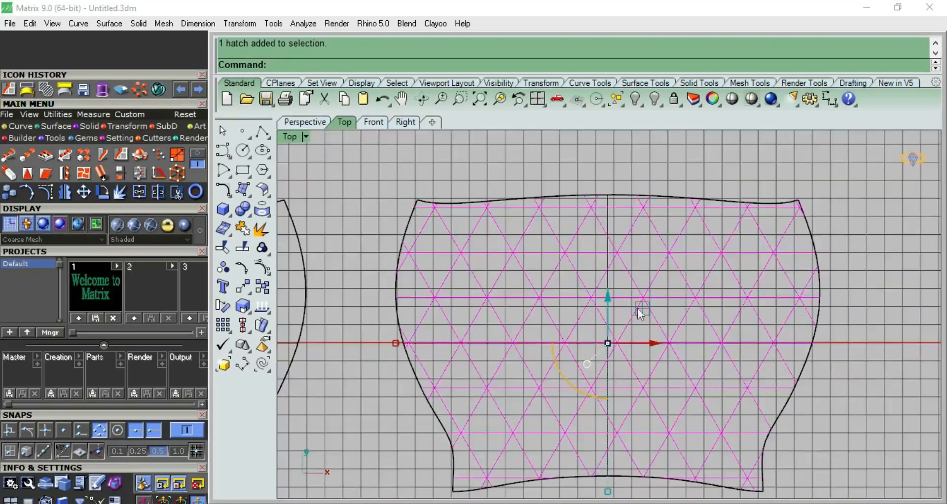
pyautogui.press('Escape')
pyautogui.scroll(3, 608, 196)
pyautogui.click(609, 198)
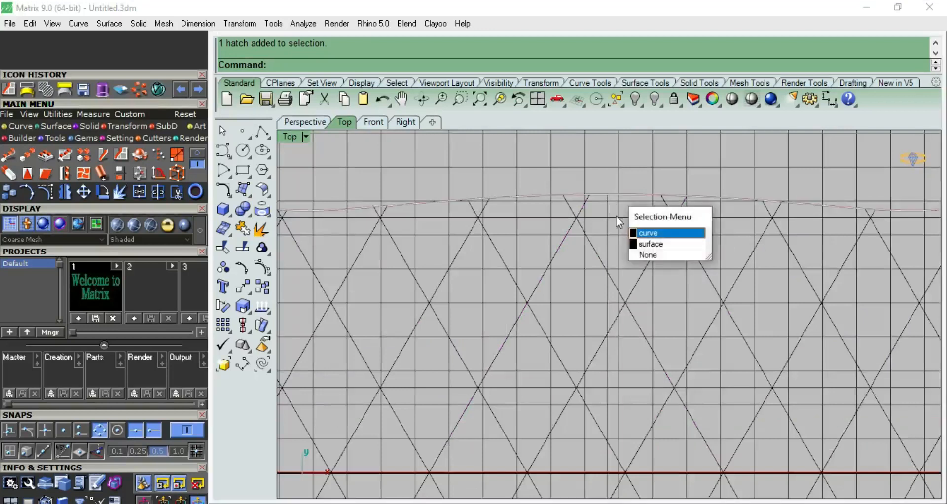
pyautogui.click(641, 243)
pyautogui.scroll(-8, 640, 237)
pyautogui.press('Escape')
# Try extracting U-direction isocurves near the flattened surface's upper edge, and delete the unwanted horizontal curve.
pyautogui.scroll(6, 628, 207)
pyautogui.rightClick(627, 230)
pyautogui.click(626, 231)
pyautogui.click(622, 231)
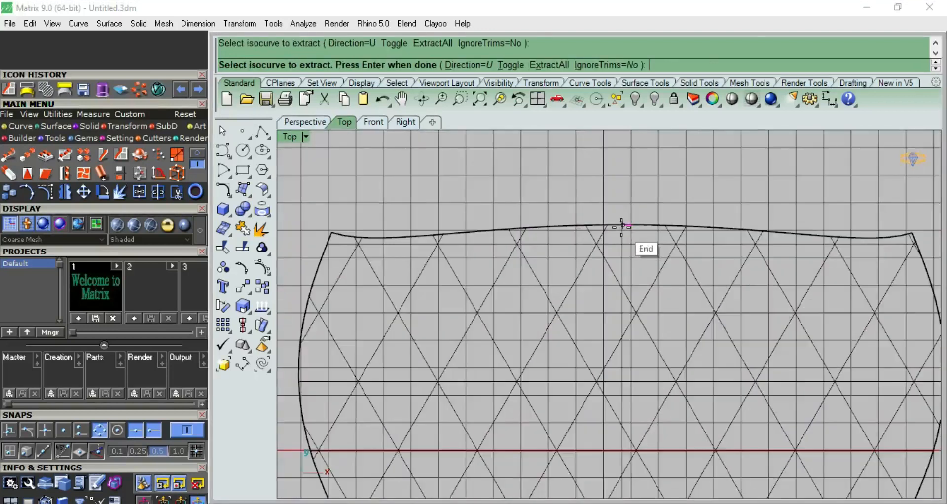
pyautogui.rightClick(622, 232)
pyautogui.scroll(5, 630, 239)
pyautogui.press('Escape')
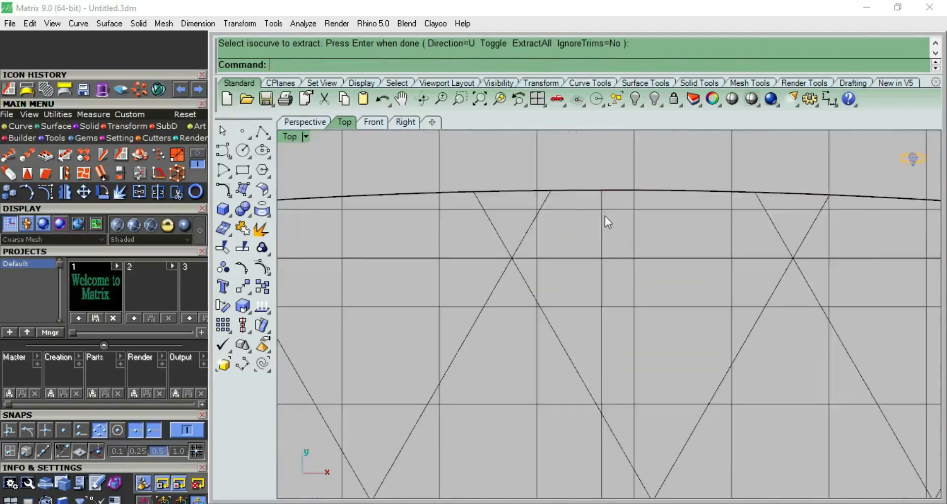
pyautogui.click(602, 230)
pyautogui.rightClick(602, 229)
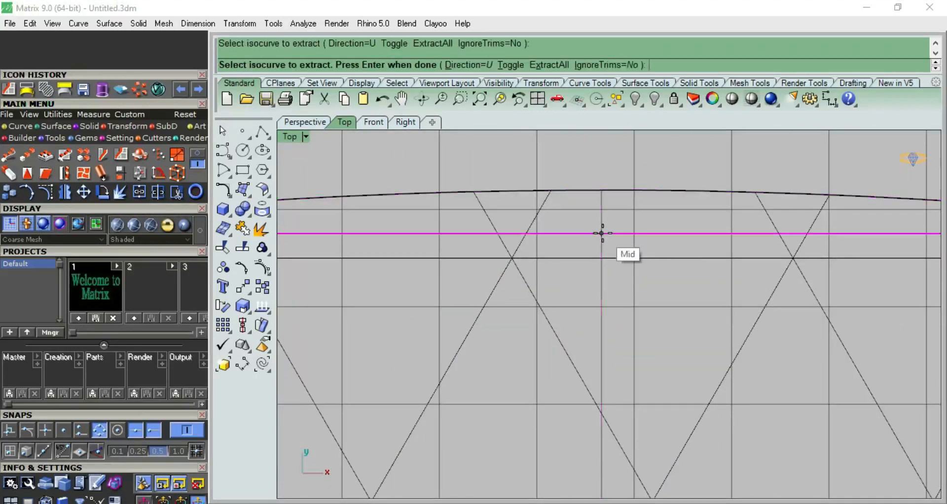
pyautogui.click(602, 233)
pyautogui.rightClick(602, 234)
pyautogui.press('Escape')
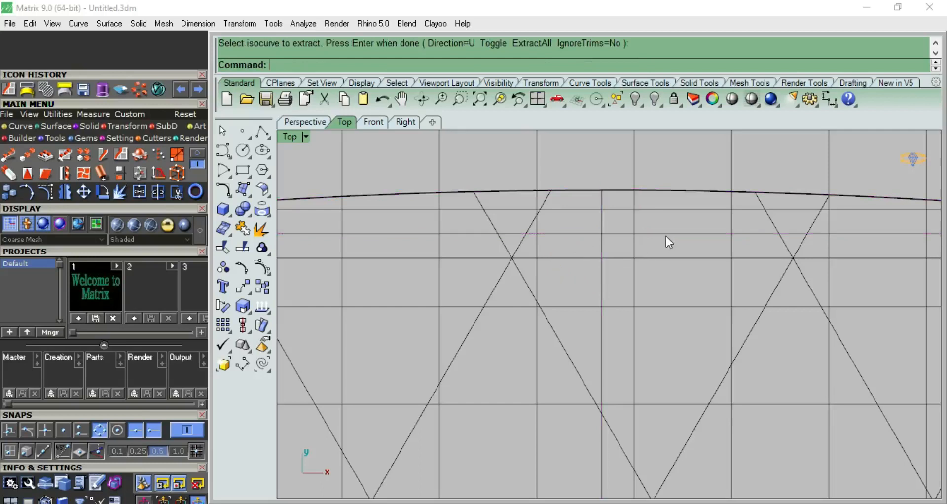
pyautogui.click(667, 235)
pyautogui.press('Delete')
# Extract a V-direction isocurve running vertically through the middle of the flattened surface.
pyautogui.rightClick(610, 231)
pyautogui.click(601, 230)
pyautogui.write('t')
pyautogui.press('Return')
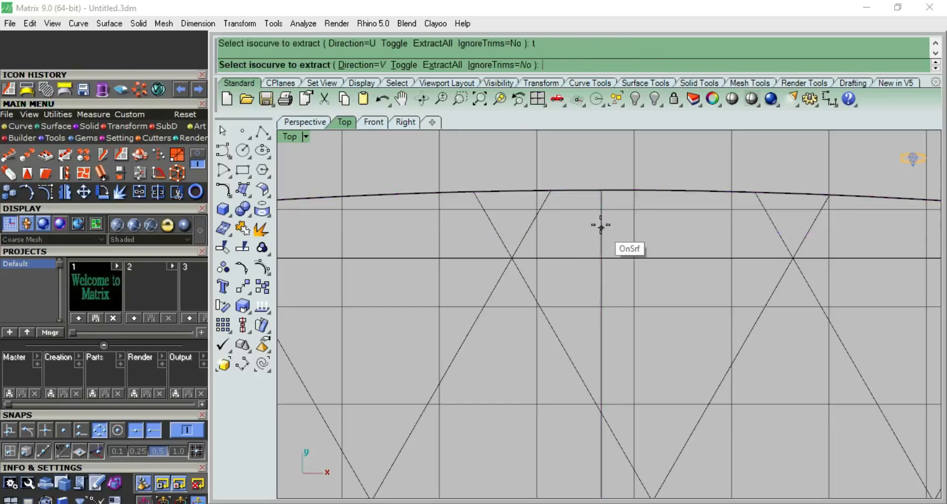
pyautogui.click(600, 191)
pyautogui.scroll(-3, 601, 192)
pyautogui.press('Return')
pyautogui.moveTo(639, 301); pyautogui.dragTo(631, 215, button='right')
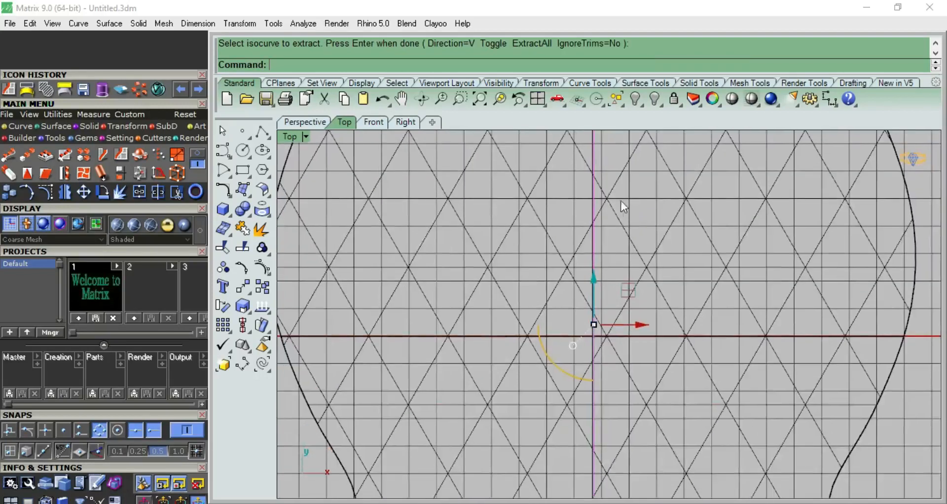
# Try to shift the Grid60 hatch slightly over the flattened surface, and undo the move.
pyautogui.click(616, 195)
pyautogui.scroll(-6, 626, 228)
pyautogui.moveTo(654, 290); pyautogui.dragTo(645, 285)
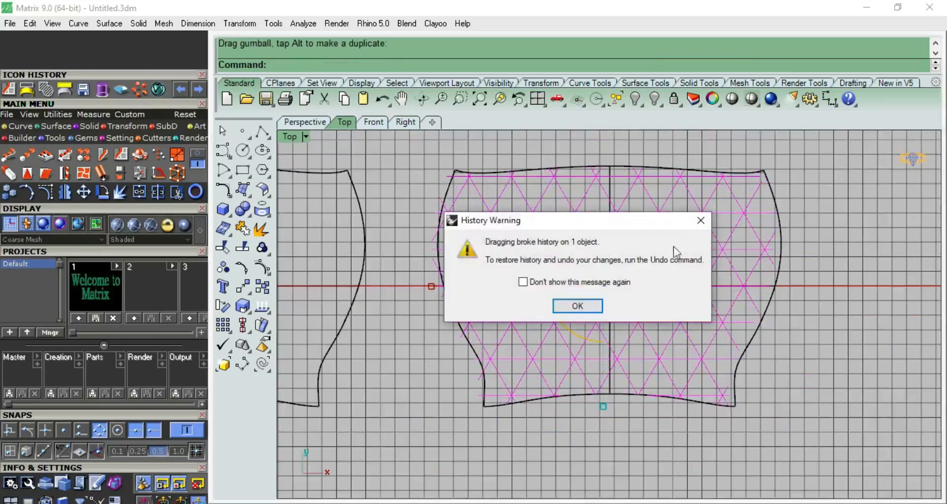
pyautogui.click(701, 220)
pyautogui.hotkey('ctrl', 'z')
# Explode the Grid60 hatch on the flattened surface into separate lines.
pyautogui.click(726, 253)
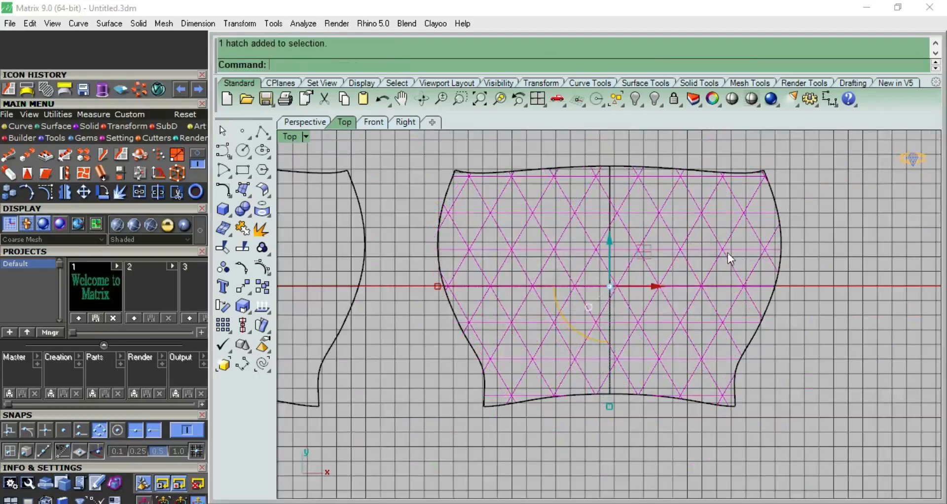
pyautogui.scroll(-7, 727, 244)
pyautogui.press('F8')
pyautogui.scroll(7, 729, 244)
pyautogui.moveTo(694, 328)
pyautogui.mouseDown(button='right')
pyautogui.moveTo(688, 338)
pyautogui.moveTo(714, 389)
pyautogui.mouseUp(button='right')
pyautogui.scroll(-5, 714, 389)
pyautogui.scroll(5, 670, 304)
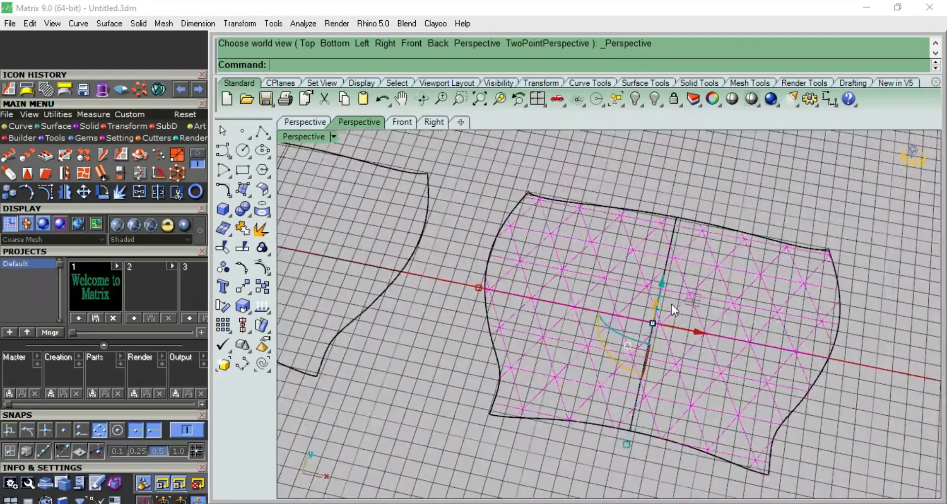
pyautogui.click(242, 229)
pyautogui.click(562, 306)
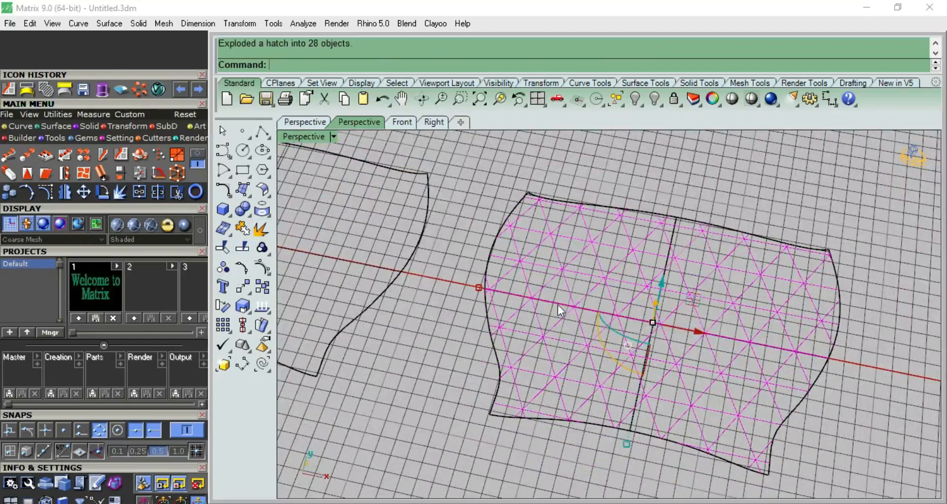
# Rebuild the exploded hatch lines with a point count of 3 and degree 3, deleting the input.
pyautogui.write('rebuild')
pyautogui.press('Return')
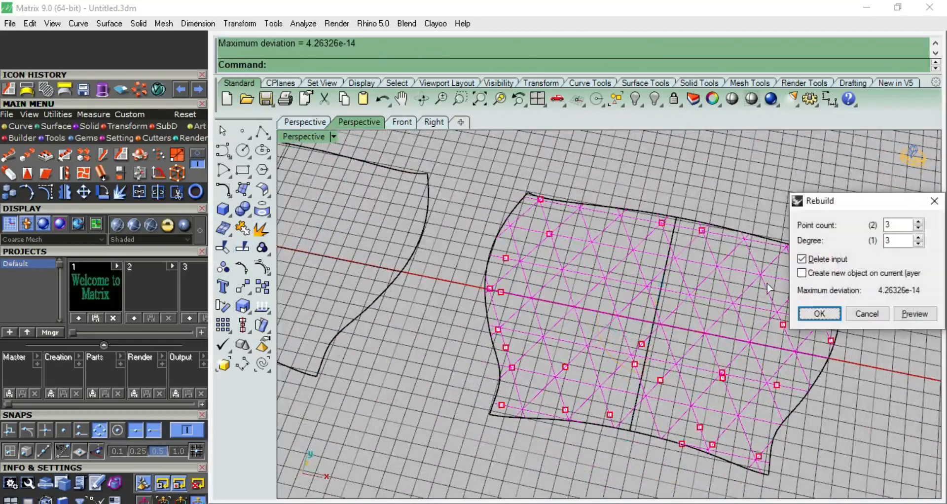
pyautogui.click(814, 313)
pyautogui.moveTo(728, 262); pyautogui.dragTo(739, 298, button='right')
# Group the rebuilt hatch lines.
pyautogui.click(262, 247)
pyautogui.scroll(-5, 626, 211)
pyautogui.scroll(6, 573, 380)
pyautogui.press('Escape')
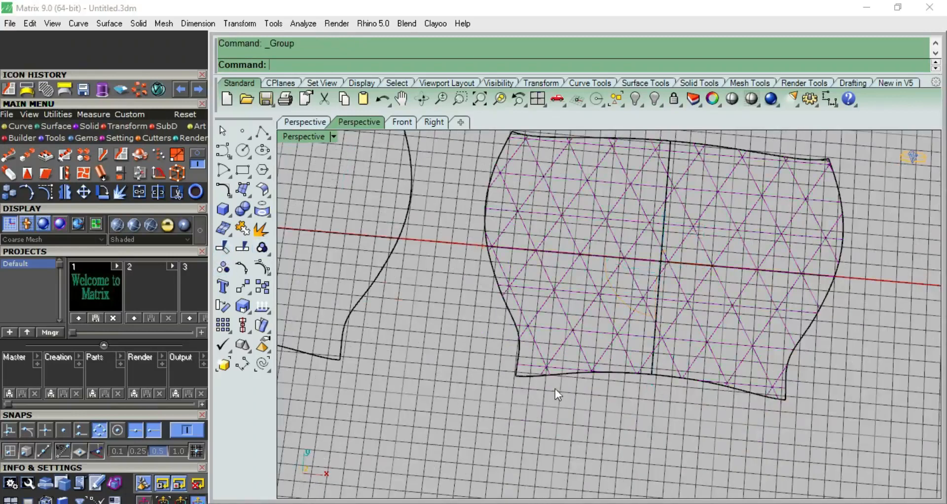
# Select the grouped hatch lines together with the boundary curve around them.
pyautogui.scroll(3, 555, 388)
pyautogui.click(541, 352)
pyautogui.click(498, 383)
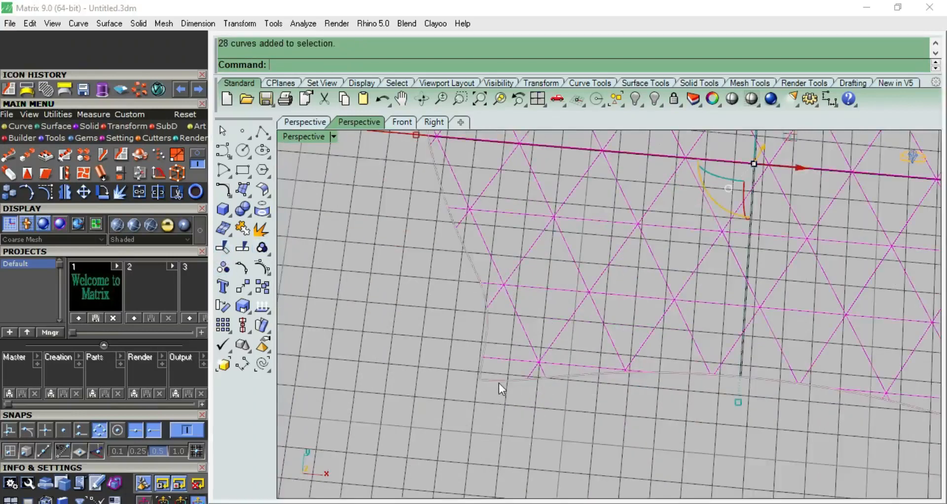
pyautogui.click(542, 430)
pyautogui.scroll(-4, 569, 369)
pyautogui.moveTo(620, 296); pyautogui.dragTo(631, 239, button='right')
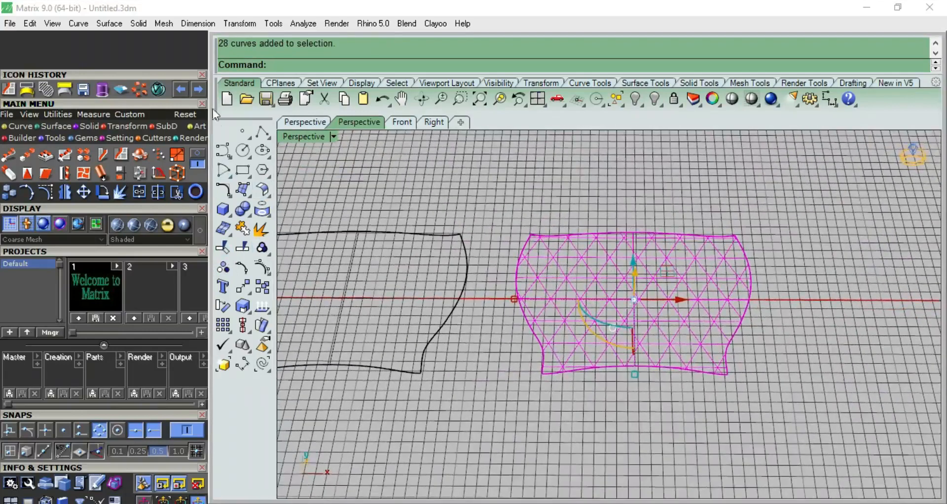
# Try mapping the selected flat pattern onto the vase with SquishBack, and undo it.
pyautogui.write('quishBack')
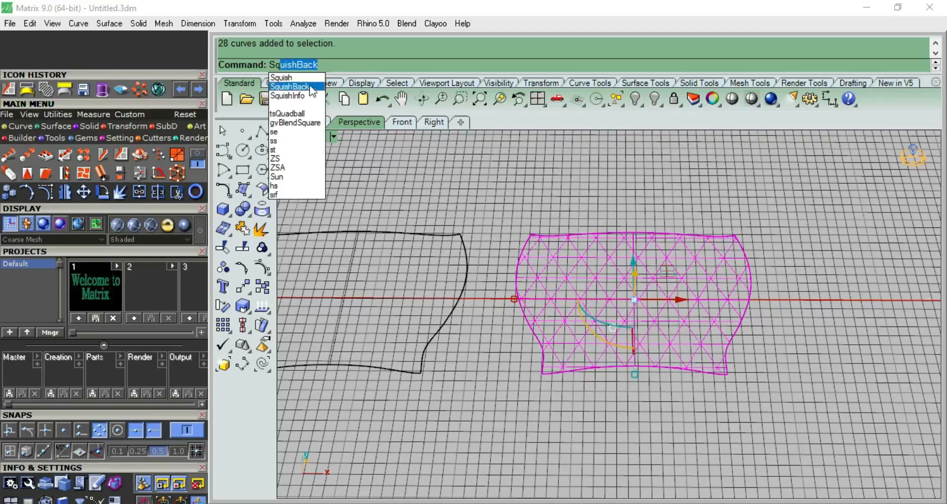
pyautogui.press('Return')
pyautogui.scroll(-5, 686, 241)
pyautogui.scroll(4, 514, 254)
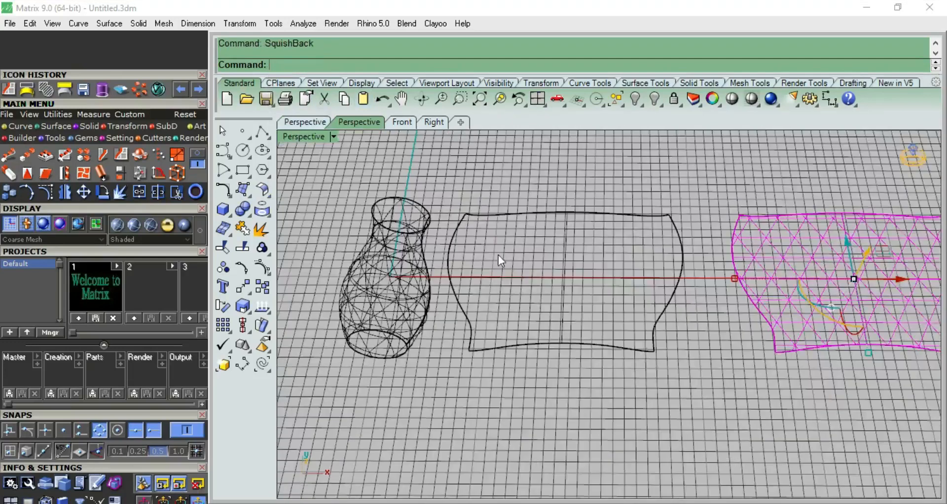
pyautogui.scroll(-1, 452, 290)
pyautogui.hotkey('ctrl', 'z')
pyautogui.scroll(-3, 688, 274)
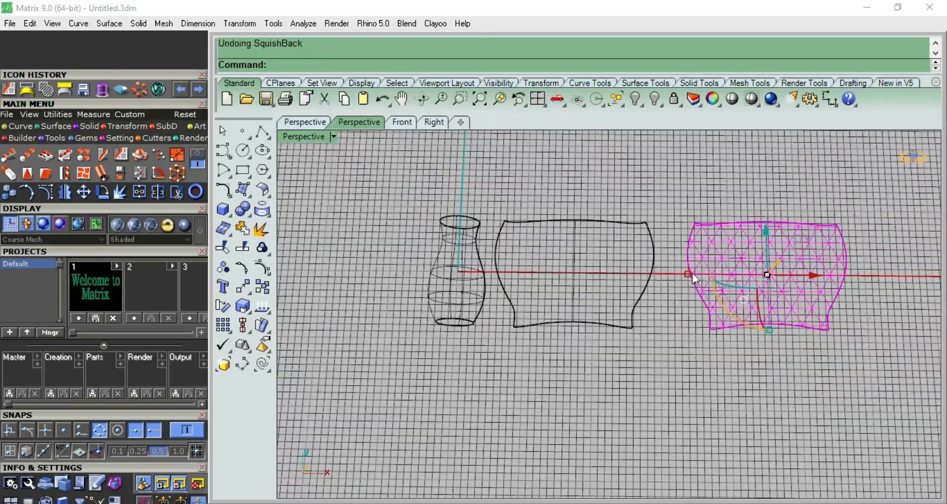
# Map the selected flat pattern back onto the original vase surface with SquishBack.
pyautogui.scroll(5, 699, 251)
pyautogui.write('Sq')
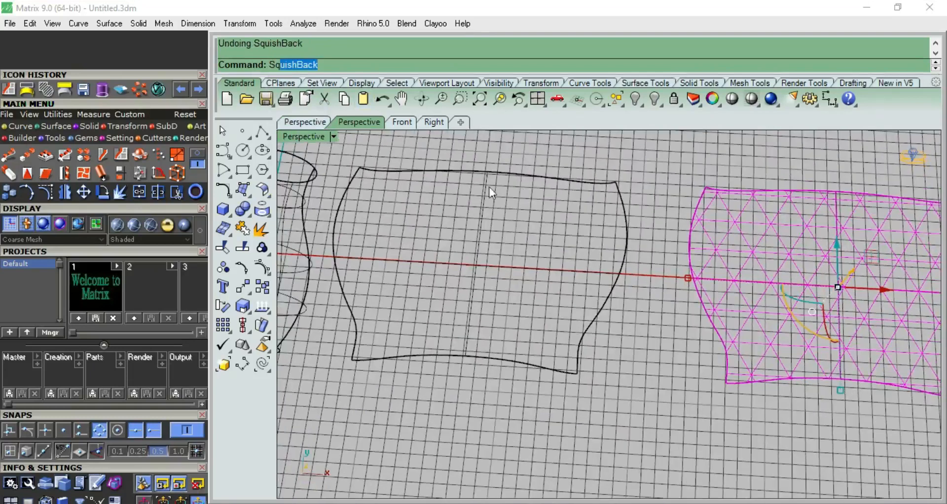
pyautogui.click(311, 88)
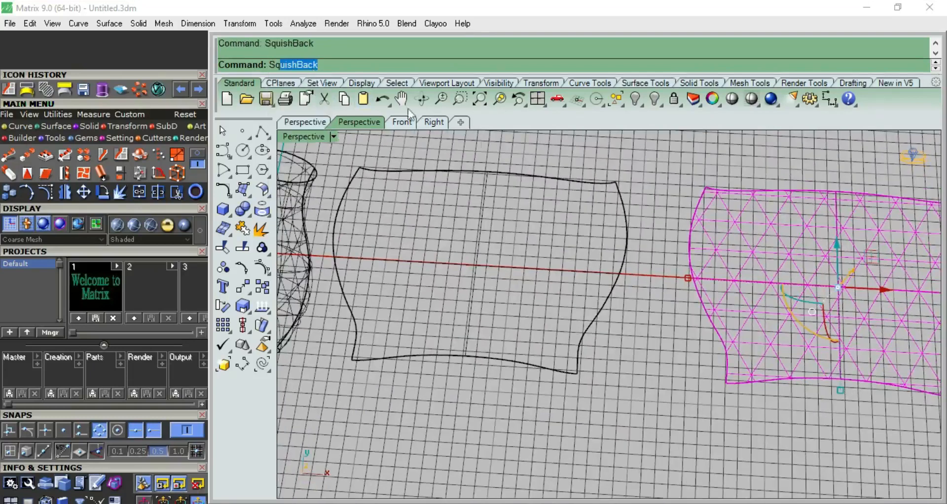
pyautogui.scroll(-3, 595, 244)
pyautogui.scroll(5, 461, 224)
pyautogui.hotkey('ctrl', 'F1')
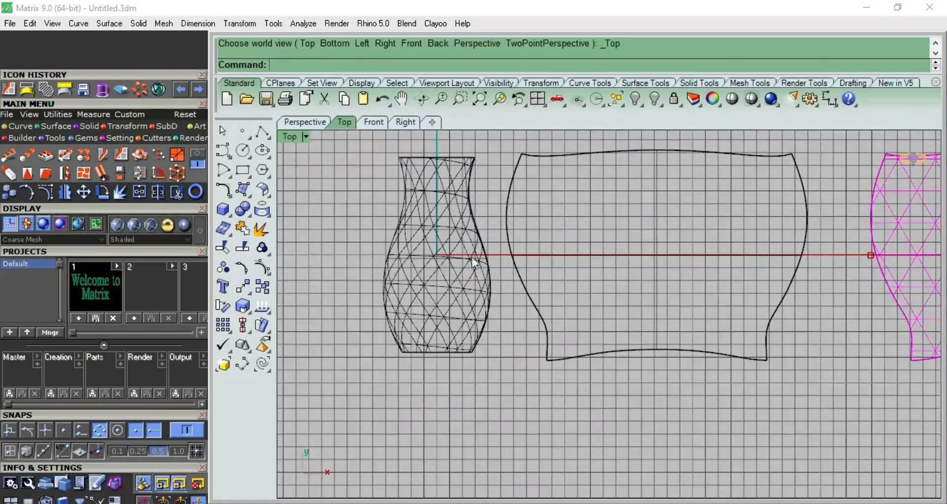
# Ungroup the grid curves that link the vase pattern to the flat pattern.
pyautogui.scroll(6, 472, 252)
pyautogui.click(468, 237)
pyautogui.scroll(-4, 467, 238)
pyautogui.scroll(-5, 467, 238)
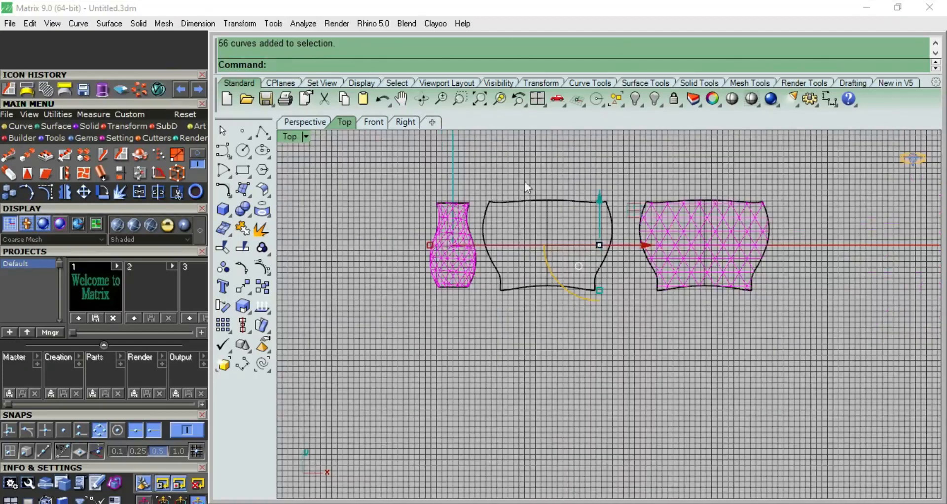
pyautogui.press('Escape')
pyautogui.click(676, 218)
pyautogui.press('Return')
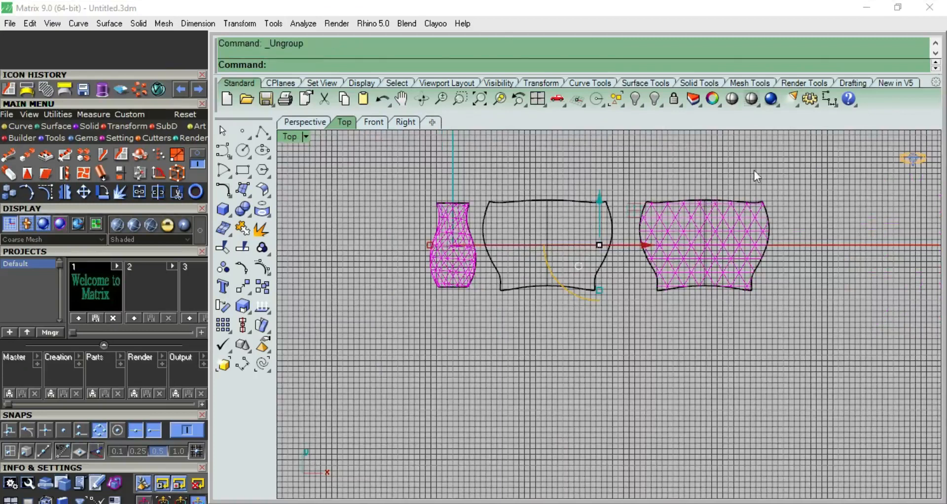
pyautogui.press('Escape')
# Hide the flat hatch pattern and the flattened surfaces beside the vase.
pyautogui.moveTo(809, 165); pyautogui.dragTo(635, 315)
pyautogui.keyDown('shift'); pyautogui.click(499, 345); pyautogui.keyUp('shift')
pyautogui.hotkey('ctrl', 'h')
pyautogui.scroll(10, 446, 227)
pyautogui.moveTo(527, 199); pyautogui.dragTo(539, 252, button='right')
# Try to group the curves and surface selected on the vase, and undo the grouping.
pyautogui.moveTo(590, 247); pyautogui.dragTo(392, 339)
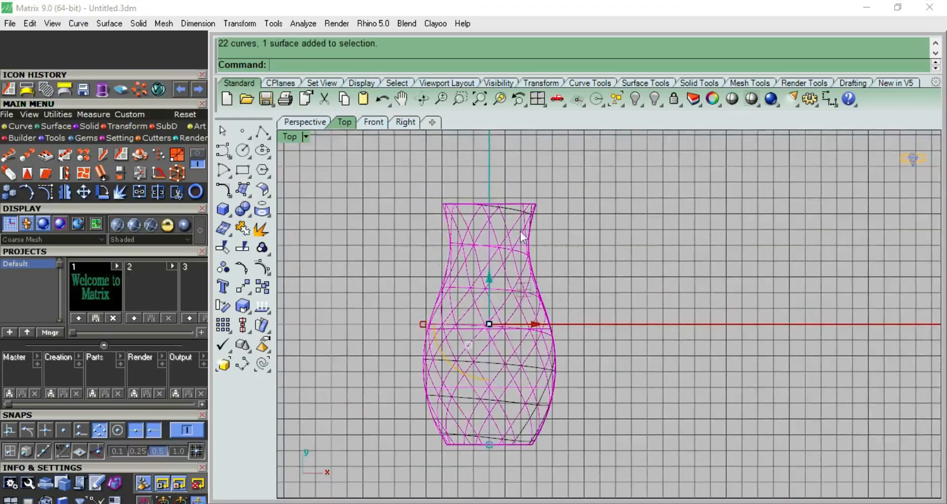
pyautogui.scroll(6, 514, 207)
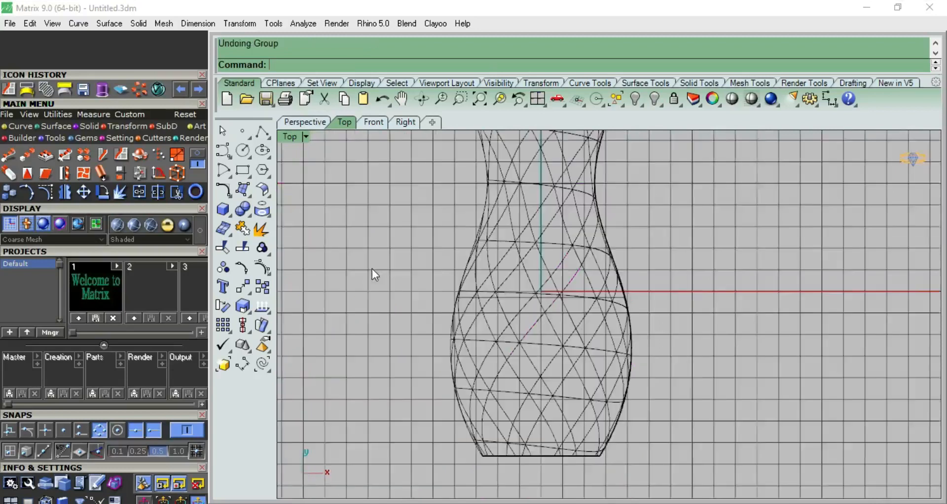
pyautogui.scroll(-6, 372, 268)
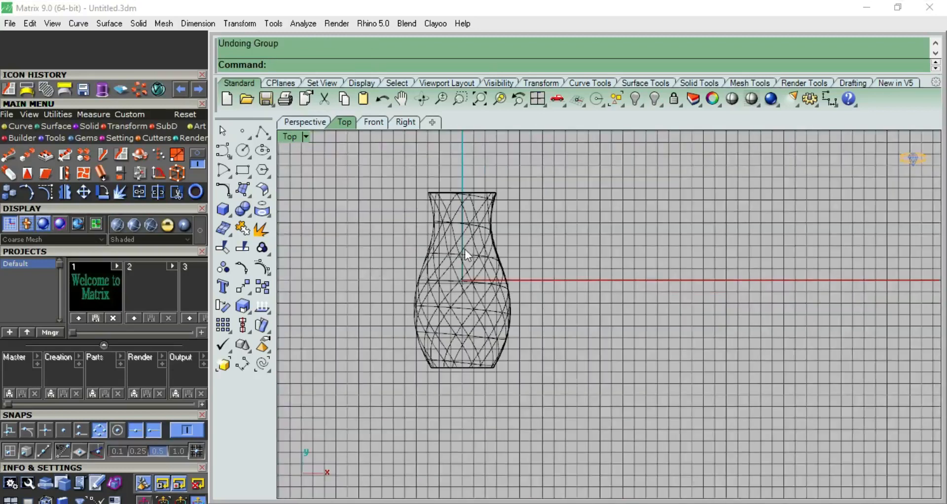
# Show the control points of one diagonal curve on the vase to examine its point density.
pyautogui.scroll(6, 474, 235)
pyautogui.click(472, 235)
pyautogui.click(623, 218)
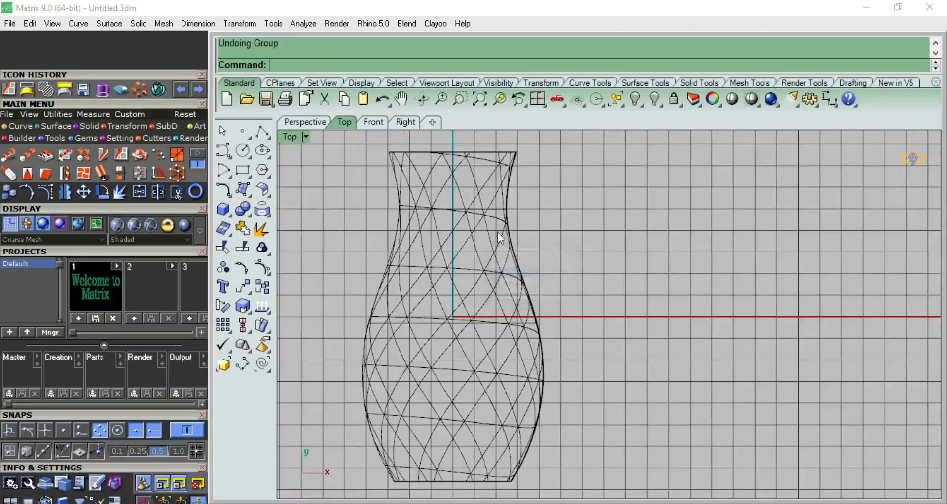
pyautogui.click(462, 244)
pyautogui.scroll(5, 472, 247)
pyautogui.press('F10')
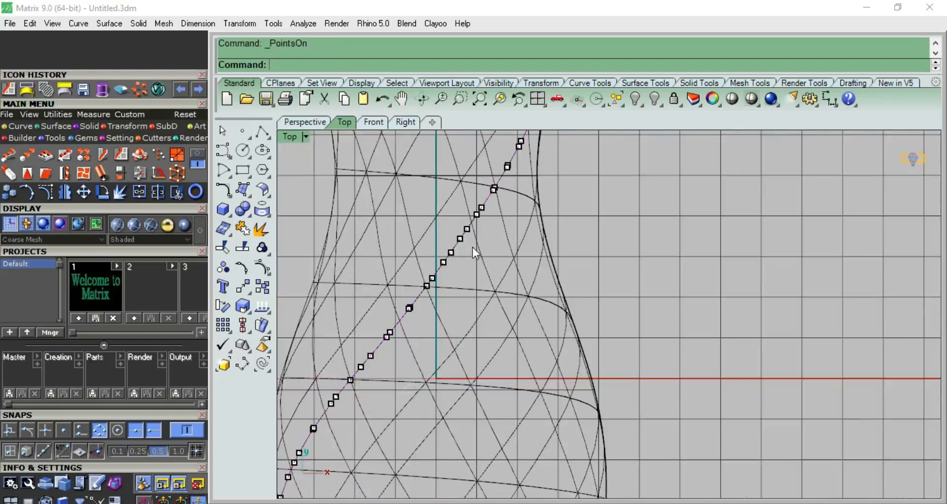
pyautogui.scroll(-5, 474, 248)
pyautogui.press('Escape')
pyautogui.scroll(-4, 578, 204)
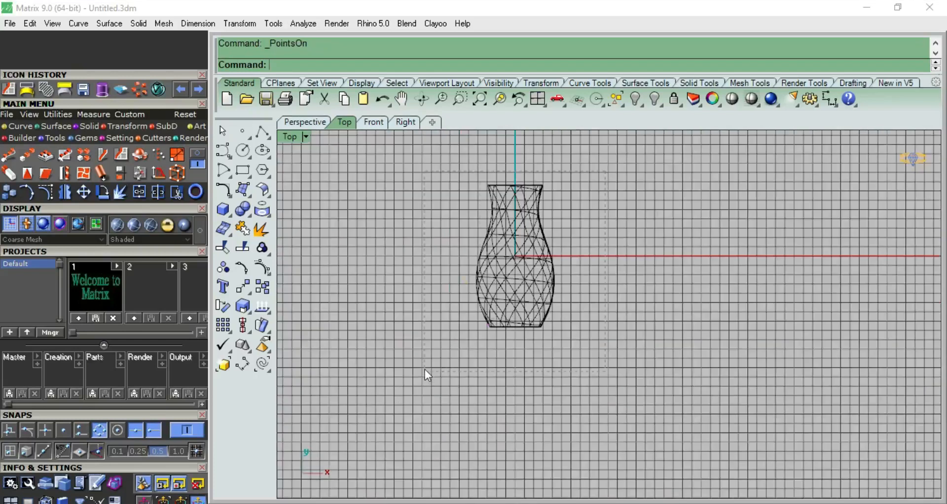
pyautogui.hotkey('ctrl', 'a')
pyautogui.scroll(3, 513, 179)
pyautogui.scroll(4, 514, 178)
pyautogui.click(614, 172)
pyautogui.scroll(-8, 605, 190)
pyautogui.moveTo(603, 217); pyautogui.dragTo(537, 234, button='right')
pyautogui.scroll(4, 537, 218)
pyautogui.click(536, 196)
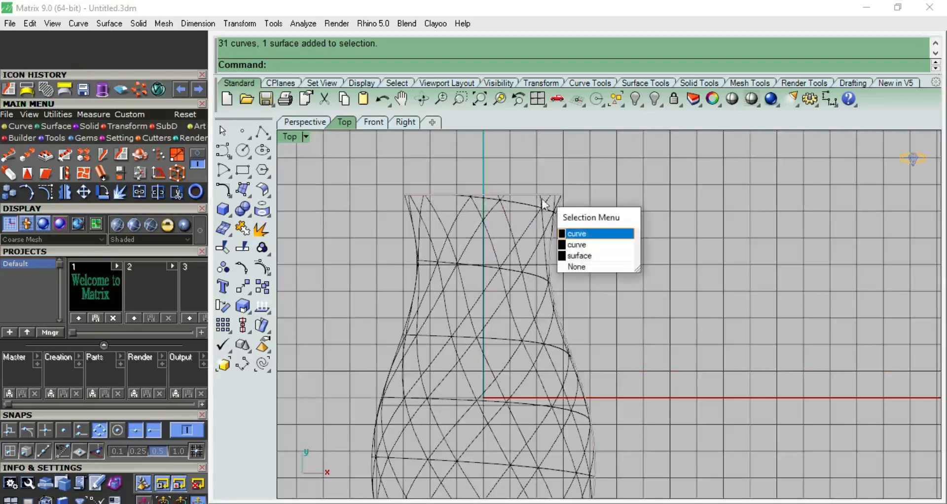
pyautogui.click(614, 258)
pyautogui.click(614, 234)
pyautogui.scroll(-6, 614, 233)
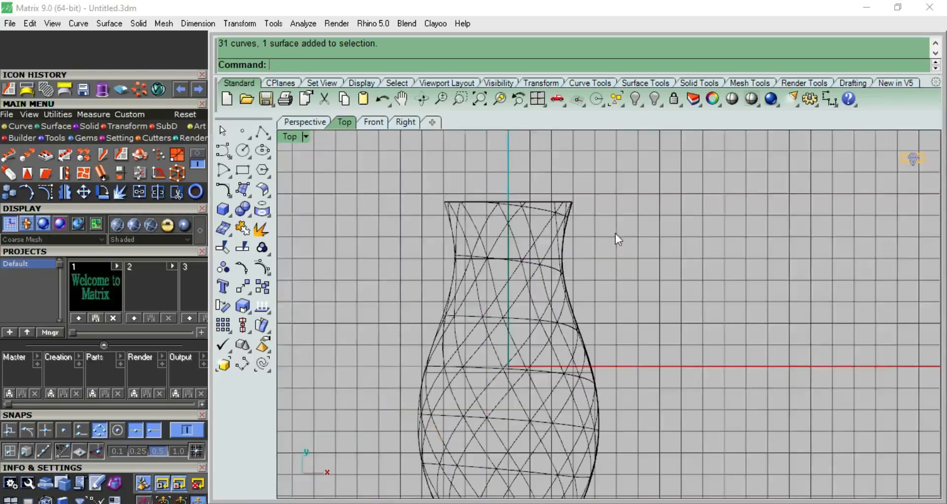
# Select everything on the vase and remove the vase surface and the mouth's rim from the selection.
pyautogui.moveTo(420, 494); pyautogui.dragTo(420, 495)
pyautogui.scroll(3, 551, 203)
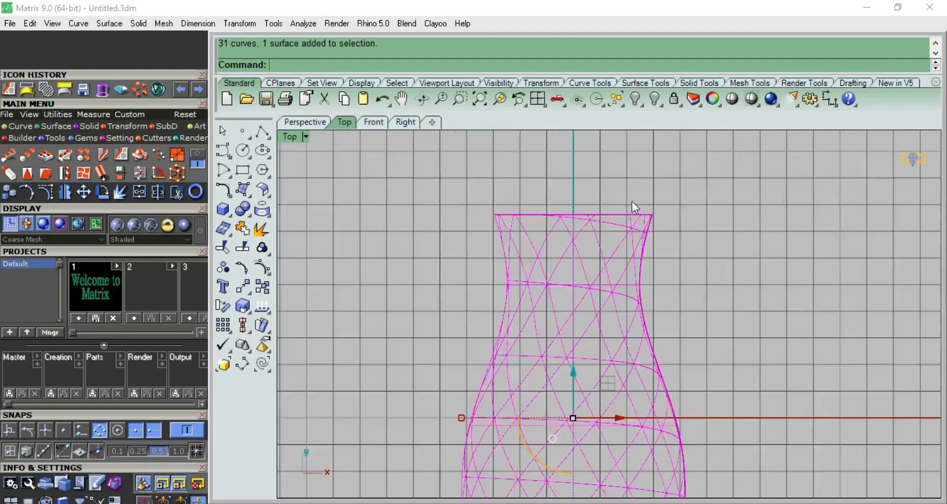
pyautogui.keyDown('ctrl'); pyautogui.click(614, 218); pyautogui.keyUp('ctrl')
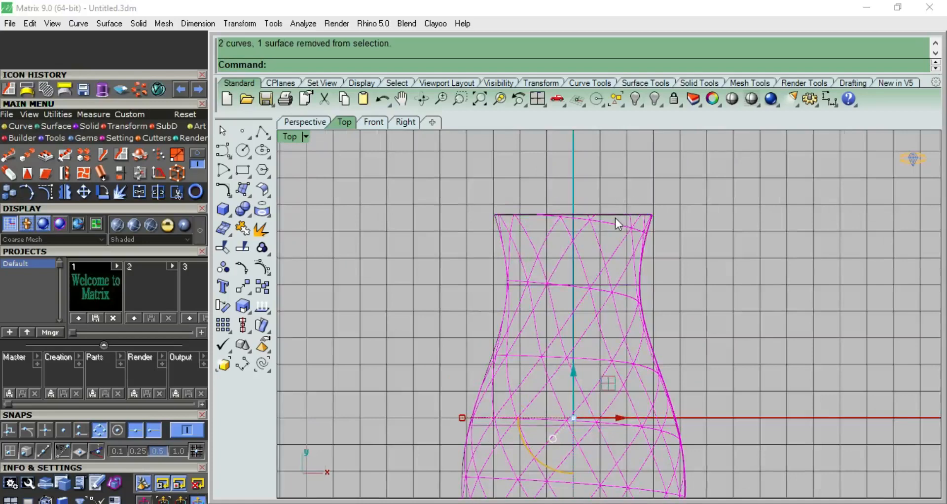
pyautogui.scroll(-2, 641, 318)
pyautogui.scroll(2, 640, 336)
pyautogui.press('F4')
pyautogui.scroll(5, 612, 262)
pyautogui.moveTo(607, 250); pyautogui.dragTo(661, 405, button='right')
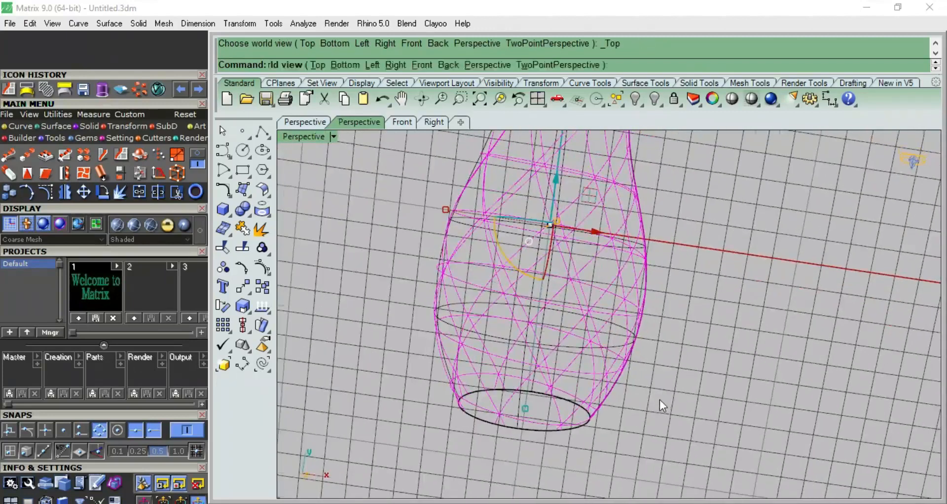
# Rebuild the selected vase pattern curves with a point count of 36 and degree 3, deleting the input.
pyautogui.press('F1')
pyautogui.write('Rebuild')
pyautogui.press('Return')
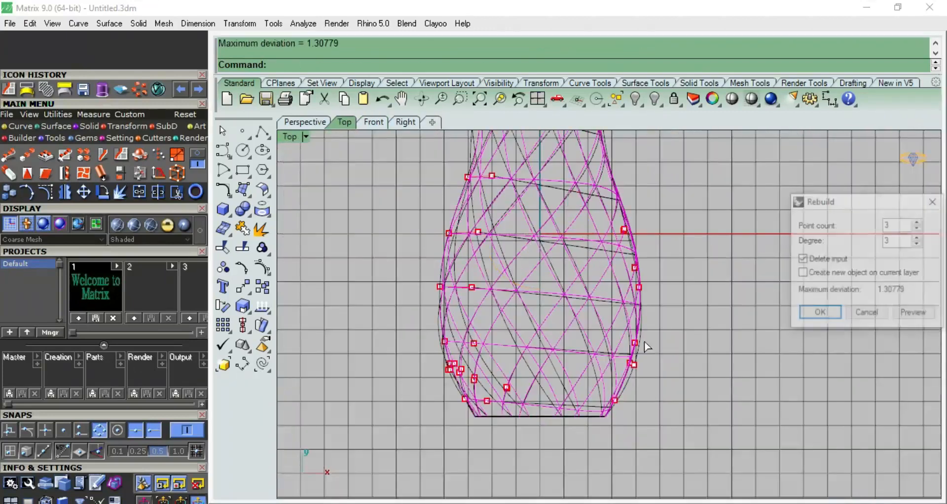
pyautogui.moveTo(880, 205); pyautogui.dragTo(785, 204)
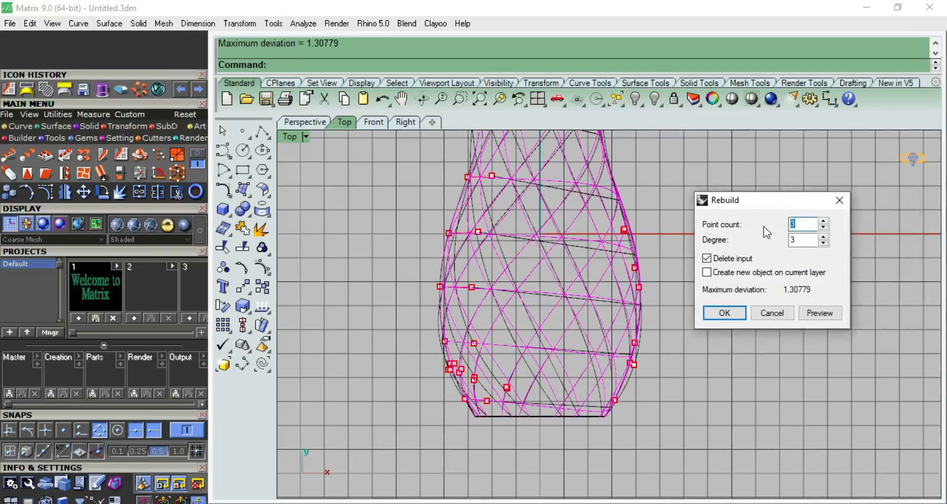
pyautogui.write('25')
pyautogui.click(836, 220)
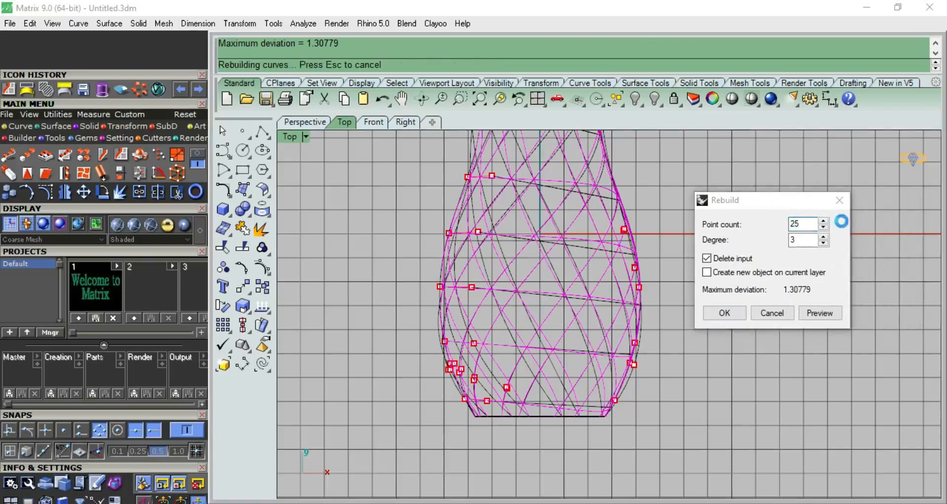
pyautogui.click(823, 221)
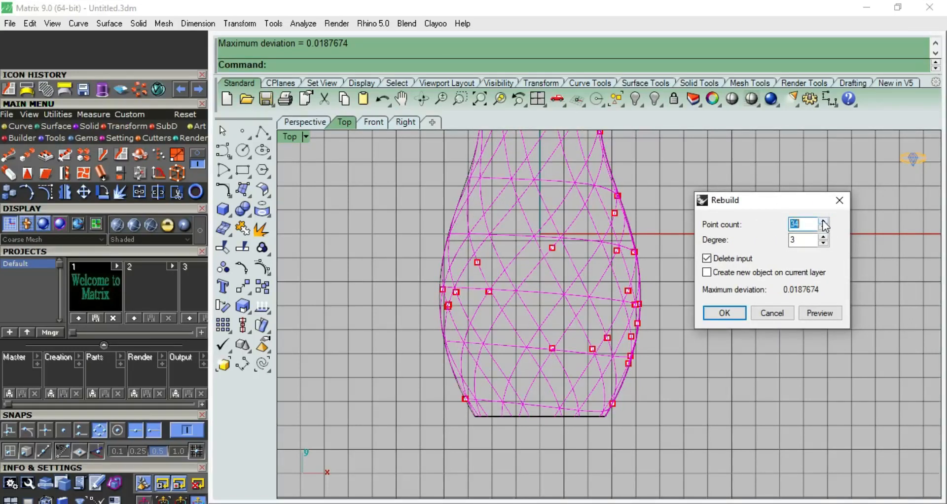
pyautogui.click(720, 313)
# Examine the rebuilt curves around the vase's mouth and undo the rebuild.
pyautogui.moveTo(652, 266); pyautogui.dragTo(654, 396, button='right')
pyautogui.scroll(6, 581, 195)
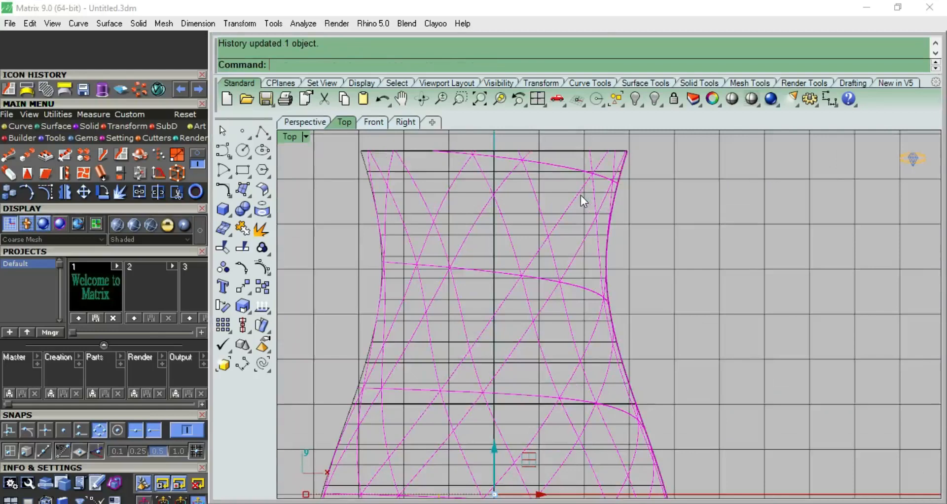
pyautogui.press('F4')
pyautogui.scroll(7, 634, 227)
pyautogui.hotkey('ctrl', 'z')
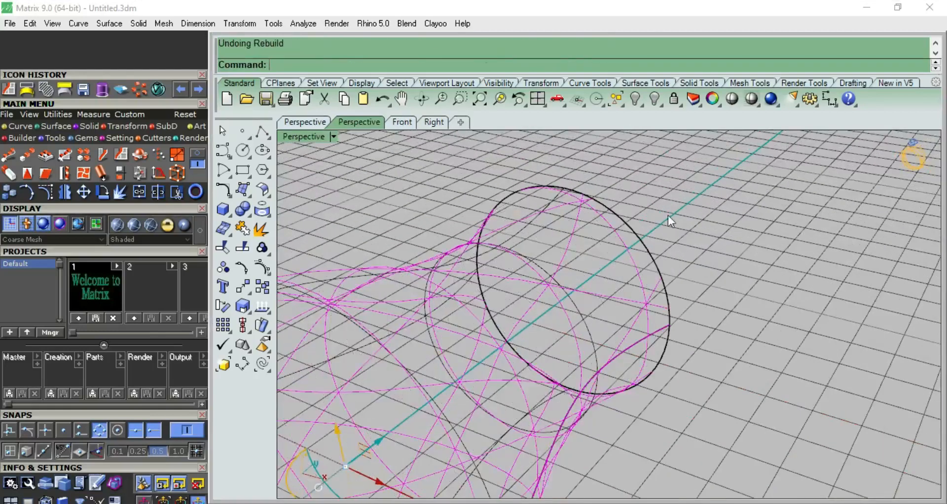
# Exclude the extra curve near the vase's mouth from the selection and rebuild the remaining pattern curves with 36 points and degree 3.
pyautogui.scroll(-4, 685, 241)
pyautogui.scroll(6, 688, 256)
pyautogui.keyDown('ctrl'); pyautogui.click(650, 273); pyautogui.keyUp('ctrl')
pyautogui.scroll(-5, 682, 249)
pyautogui.moveTo(672, 317); pyautogui.dragTo(708, 329, button='right')
pyautogui.hotkey('ctrl', 'F1')
pyautogui.write('Rebuild')
pyautogui.press('Return')
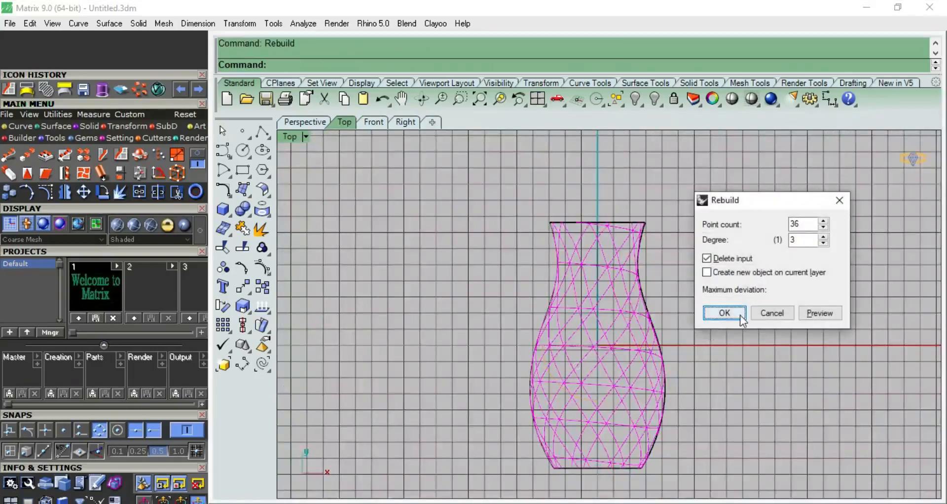
pyautogui.click(740, 316)
pyautogui.scroll(6, 664, 278)
pyautogui.scroll(-6, 646, 250)
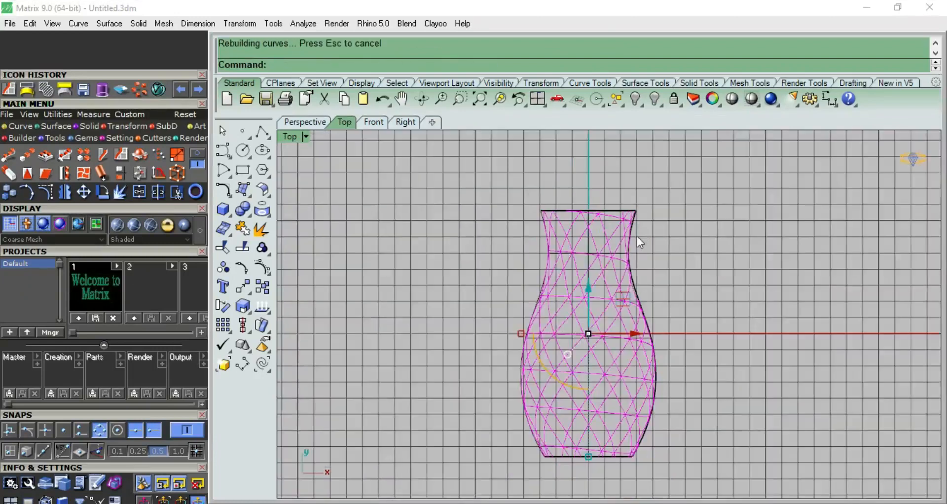
# Pipe the selected vase pattern curves with a diameter of 0.5 and round caps.
pyautogui.scroll(6, 635, 233)
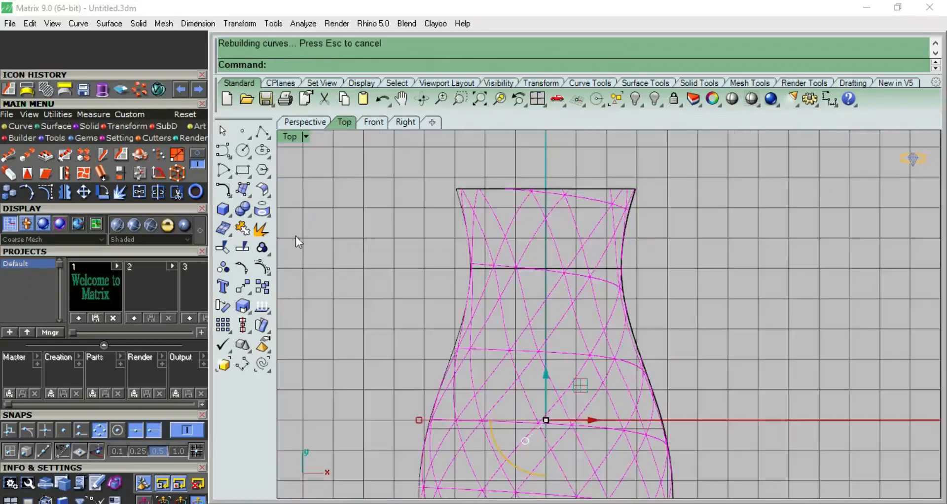
pyautogui.click(229, 209)
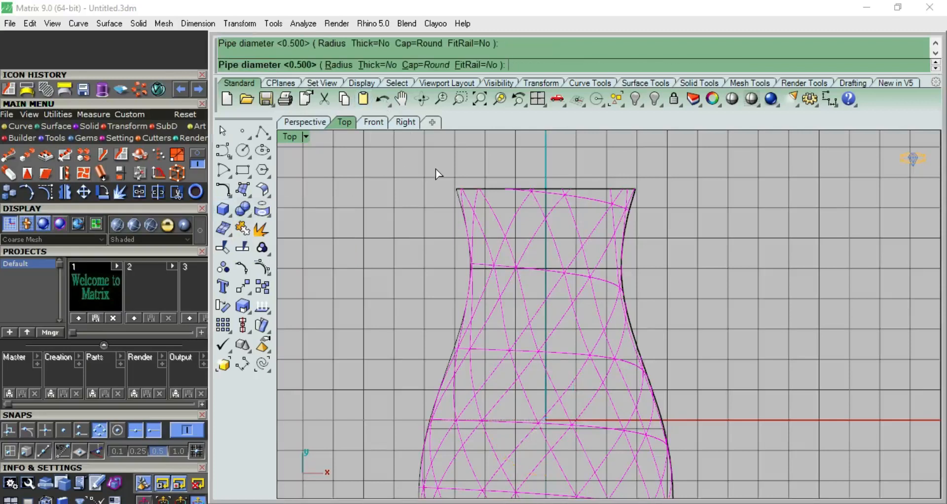
pyautogui.press('Return')
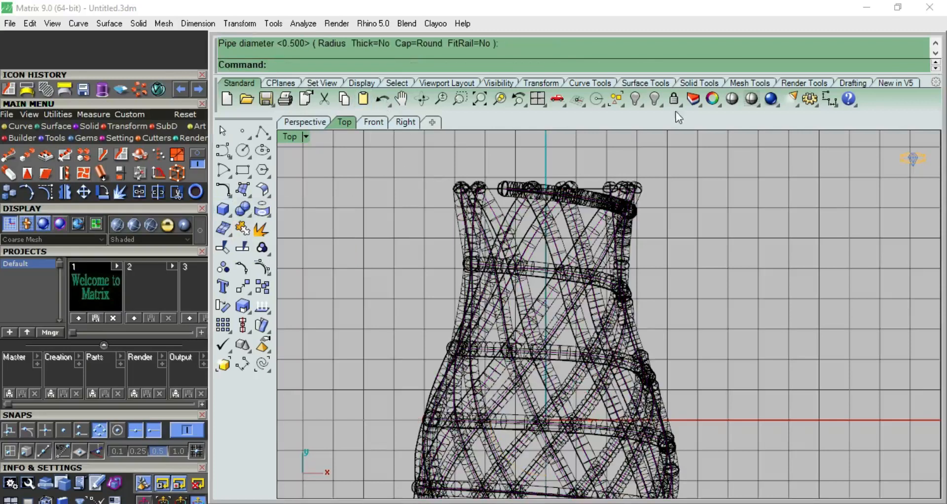
# Hide the vase surface beneath the piped lattice.
pyautogui.scroll(-6, 647, 184)
pyautogui.scroll(8, 647, 238)
pyautogui.press('F4')
pyautogui.moveTo(626, 217)
pyautogui.mouseDown(button='right')
pyautogui.moveTo(628, 361)
pyautogui.moveTo(658, 300)
pyautogui.mouseUp(button='right')
pyautogui.press('F1')
pyautogui.press('Escape')
pyautogui.scroll(8, 581, 217)
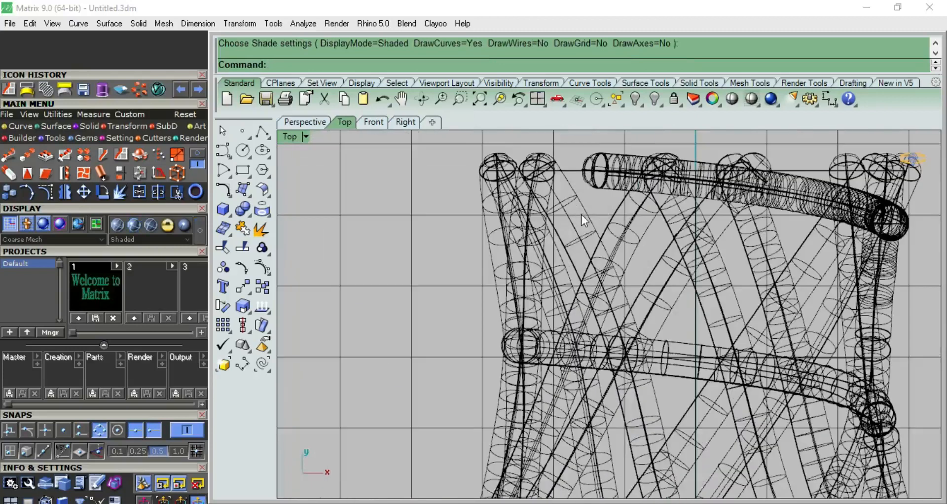
pyautogui.click(575, 171)
pyautogui.click(611, 217)
pyautogui.scroll(-5, 594, 230)
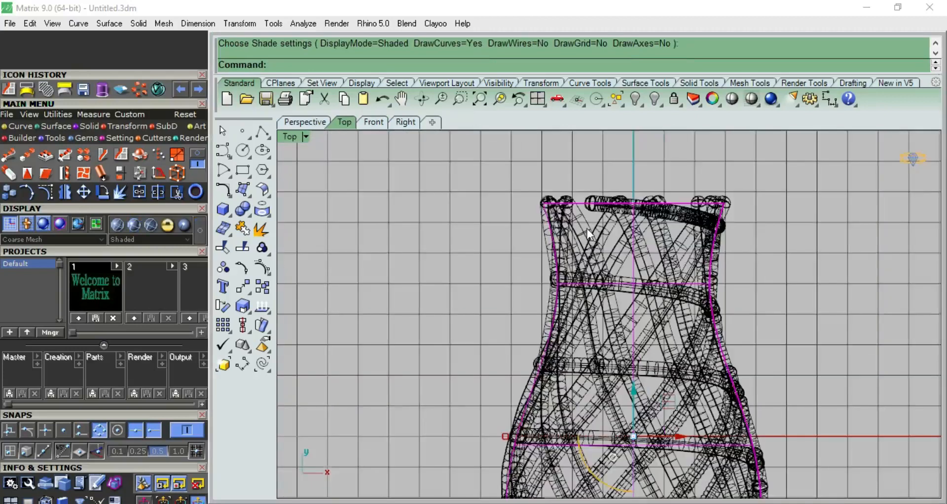
pyautogui.hotkey('ctrl', 'h')
# Examine the shaded pipe lattice from the top, the right side and in perspective, including the mouth's open ends.
pyautogui.click(732, 98)
pyautogui.scroll(-5, 663, 195)
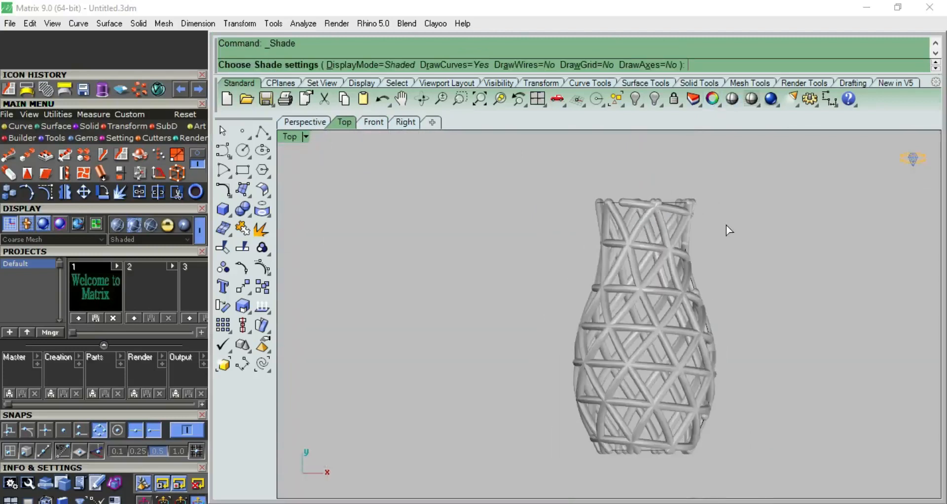
pyautogui.press('F8')
pyautogui.scroll(5, 708, 383)
pyautogui.moveTo(599, 331); pyautogui.dragTo(648, 378, button='right')
pyautogui.press('F3')
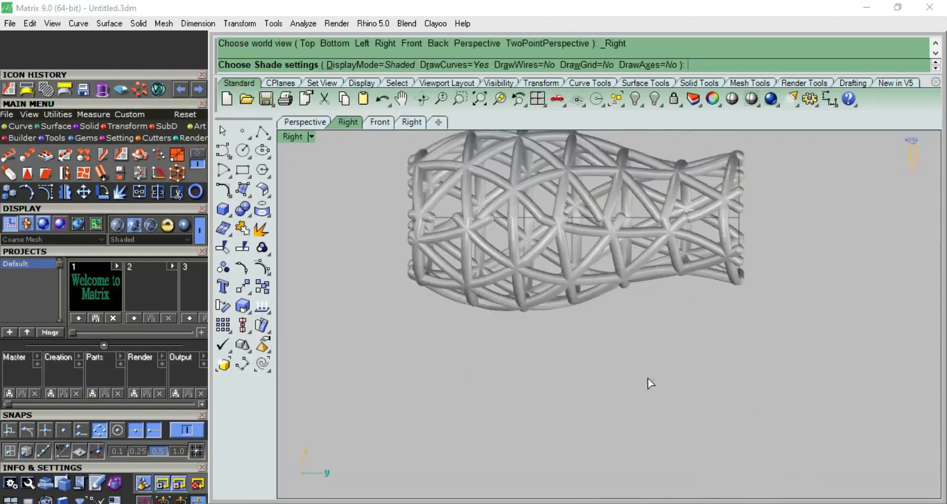
pyautogui.press('F1')
pyautogui.press('Escape')
pyautogui.scroll(6, 652, 337)
pyautogui.scroll(-8, 654, 321)
pyautogui.press('F4')
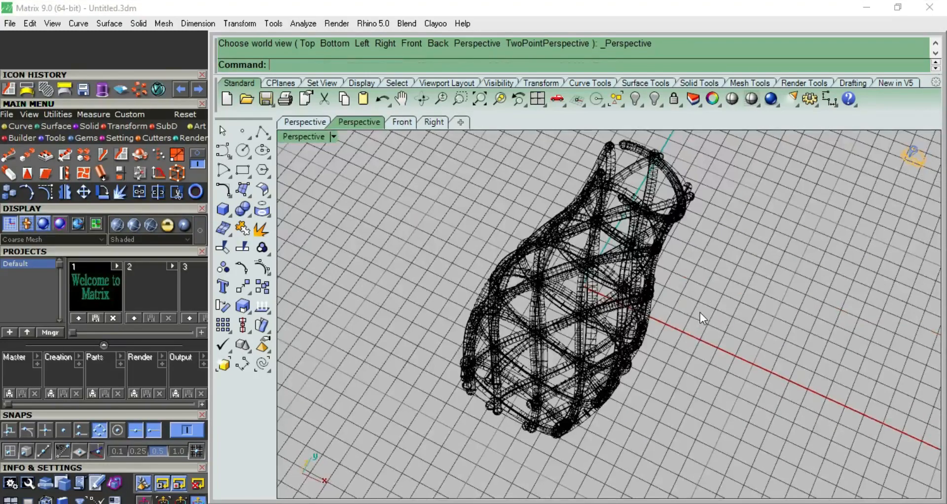
pyautogui.press('F1')
pyautogui.press('F4')
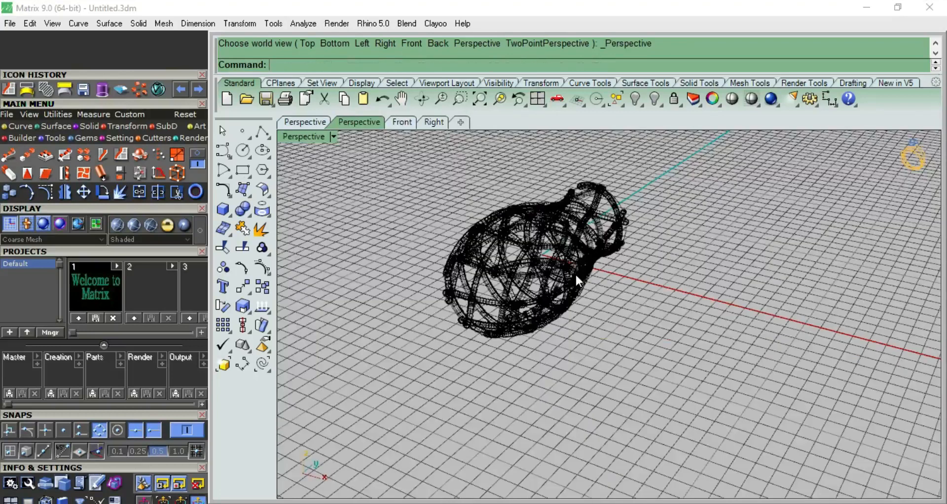
pyautogui.click(731, 100)
pyautogui.moveTo(624, 222); pyautogui.dragTo(618, 317, button='right')
pyautogui.scroll(6, 595, 264)
pyautogui.moveTo(542, 293); pyautogui.dragTo(556, 323, button='right')
pyautogui.rightClick(646, 294)
# Undo the hiding and the piping to inspect the bare pattern curves around the vase's neck, and redo the pipes.
pyautogui.hotkey('ctrl', 'z')
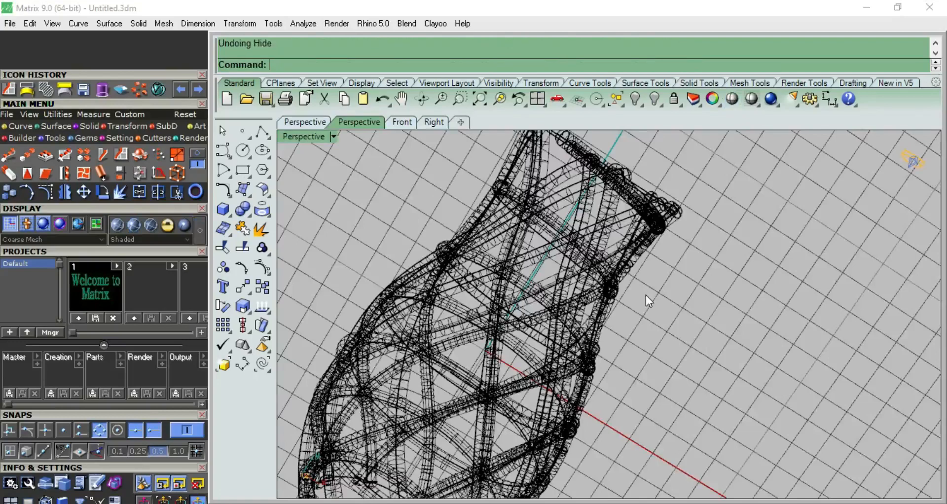
pyautogui.scroll(-5, 646, 295)
pyautogui.moveTo(646, 295); pyautogui.dragTo(712, 216, button='right')
pyautogui.hotkey('ctrl', 'F1')
pyautogui.scroll(8, 629, 270)
pyautogui.scroll(3, 590, 287)
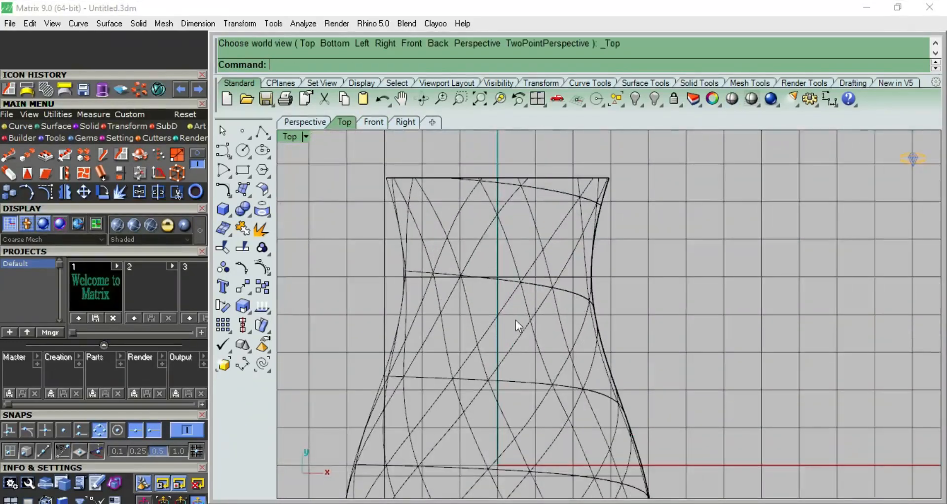
pyautogui.click(503, 313)
pyautogui.scroll(-4, 616, 260)
pyautogui.click(667, 309)
pyautogui.moveTo(667, 309); pyautogui.dragTo(562, 284, button='right')
pyautogui.scroll(-3, 564, 288)
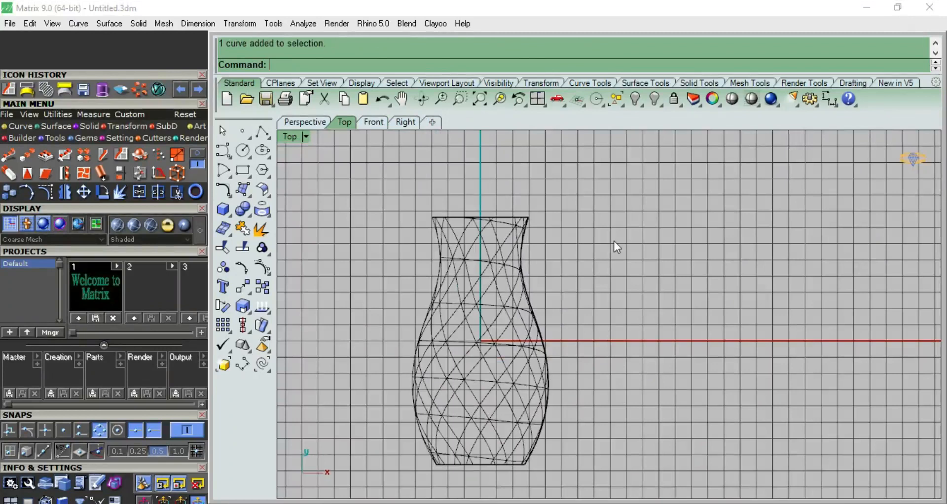
pyautogui.hotkey('ctrl', 'y')
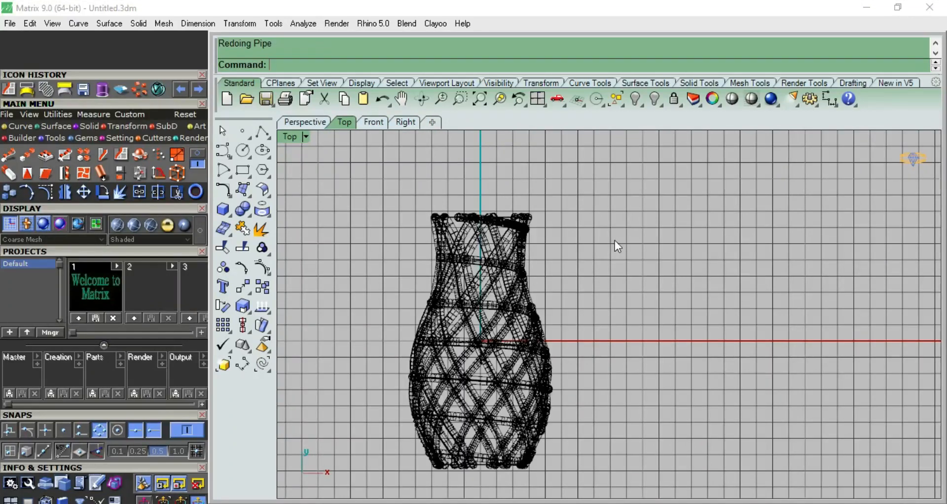
# Shade the piped vase in perspective and hide the vase surface inside the lattice.
pyautogui.click(732, 100)
pyautogui.hotkey('ctrl', 'F4')
pyautogui.scroll(4, 546, 286)
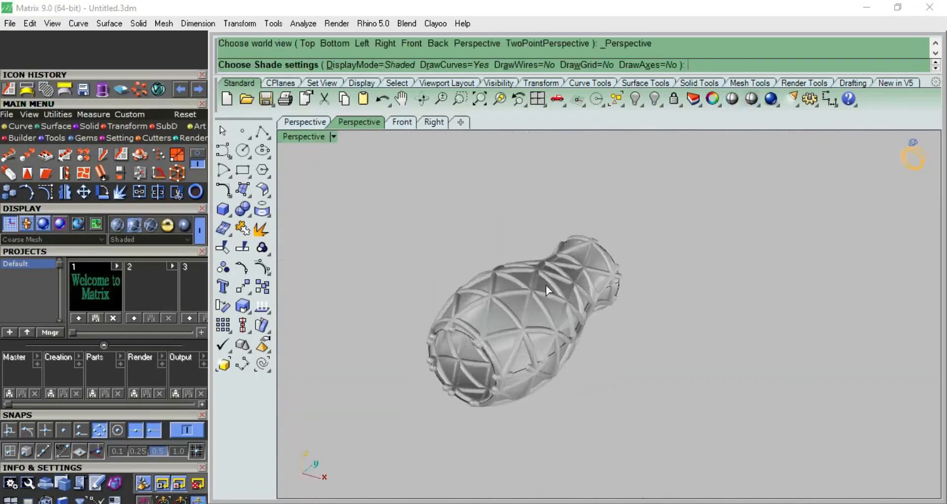
pyautogui.press('Escape')
pyautogui.click(546, 286)
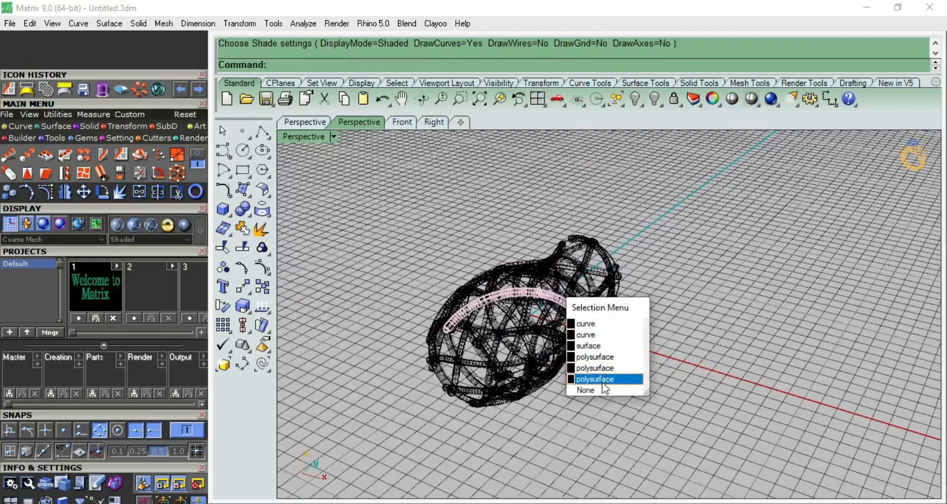
pyautogui.click(587, 390)
pyautogui.scroll(4, 598, 270)
pyautogui.scroll(-4, 639, 226)
pyautogui.click(638, 229)
pyautogui.click(699, 280)
pyautogui.write('h')
pyautogui.press('Return')
# Set the display mode to Rendered and examine the finished pipe lattice from several sides.
pyautogui.scroll(-5, 706, 284)
pyautogui.hotkey('ctrl', 'a')
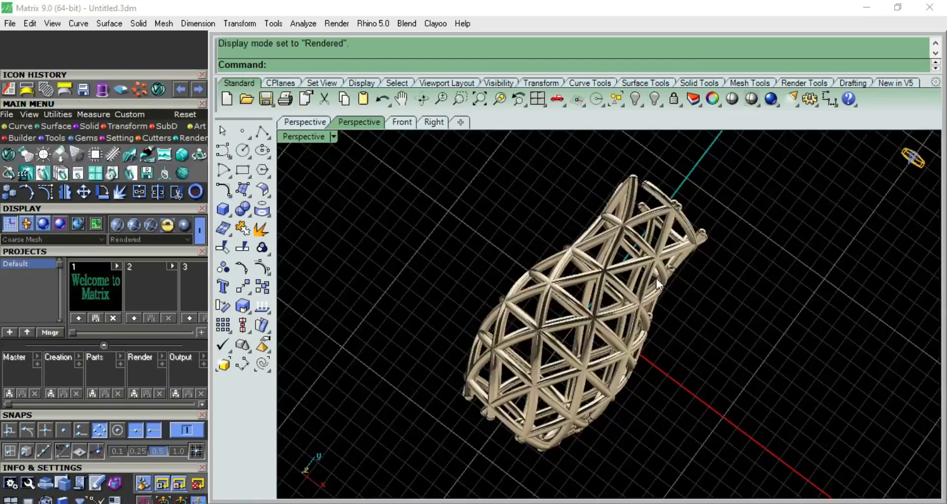
pyautogui.moveTo(655, 276)
pyautogui.mouseDown(button='right')
pyautogui.moveTo(723, 271)
pyautogui.moveTo(777, 229)
pyautogui.moveTo(793, 282)
pyautogui.mouseUp(button='right')
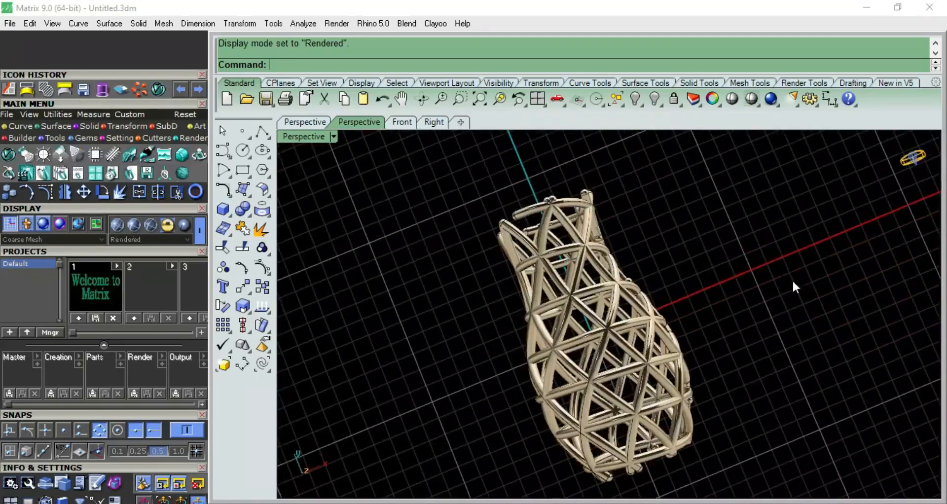
pyautogui.scroll(6, 616, 358)
pyautogui.moveTo(616, 358); pyautogui.dragTo(740, 361, button='right')
pyautogui.scroll(-6, 754, 251)
pyautogui.scroll(6, 755, 220)
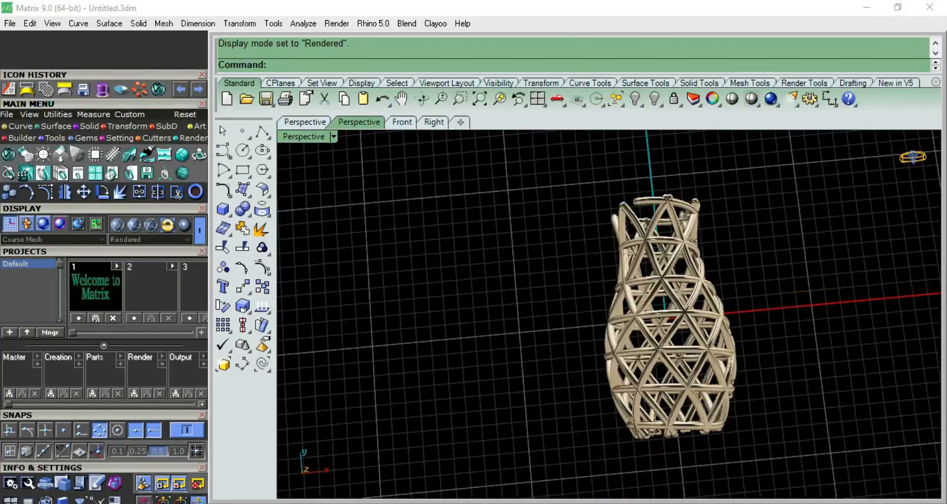